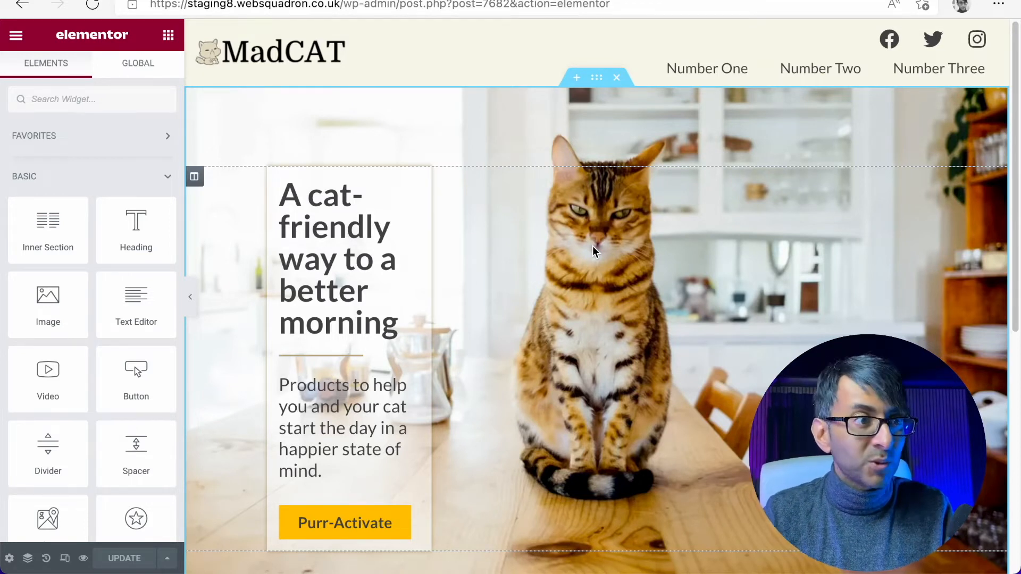
- Duplicate the hero section that holds the cat photo background and the text box
{"action": "right_click", "coordinate": [596, 79]}
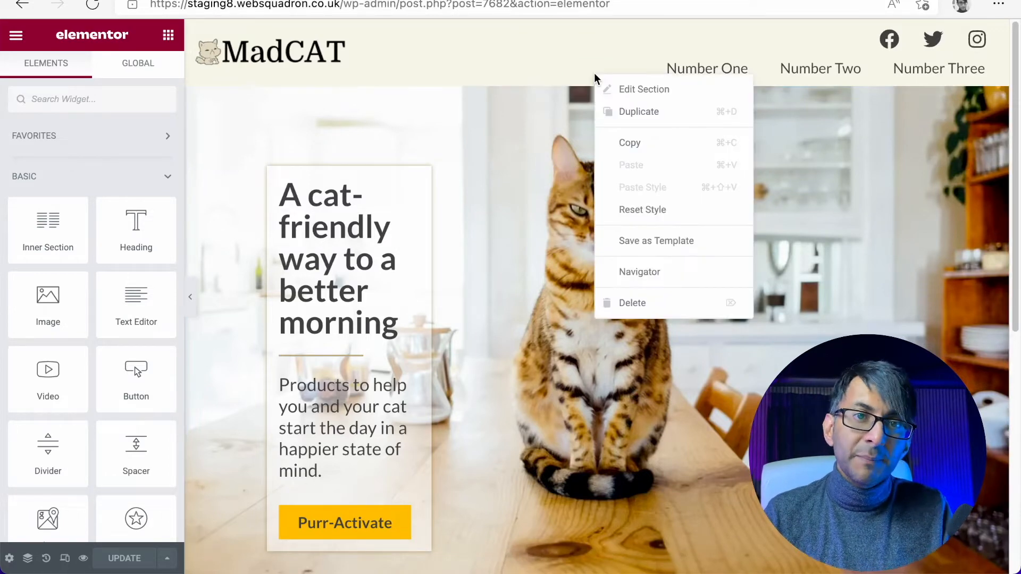
{"action": "left_click", "coordinate": [635, 109]}
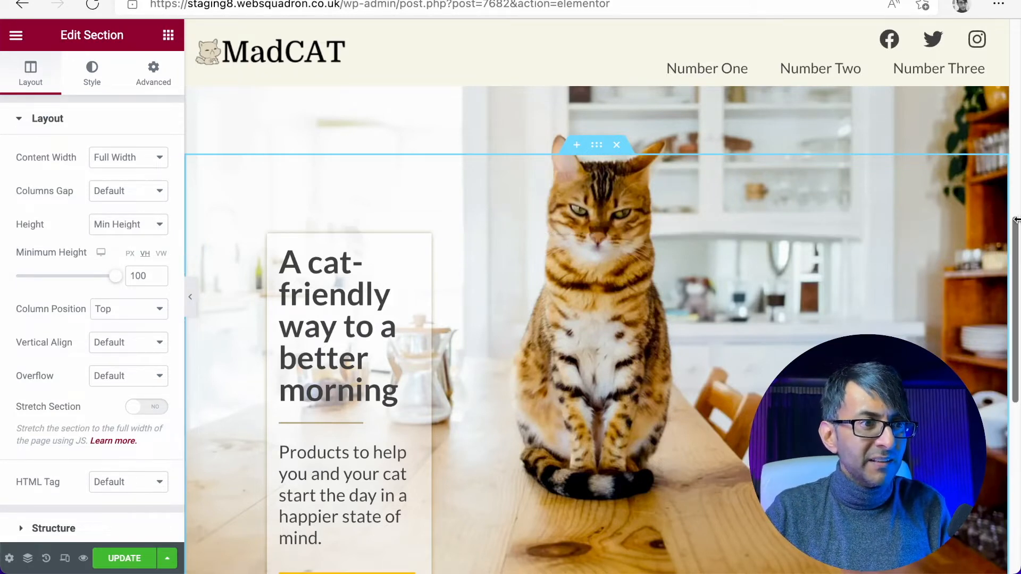
{"action": "mouse_move", "coordinate": [1017, 250]}
{"action": "left_mouse_down"}
{"action": "mouse_move", "coordinate": [1012, 212]}
{"action": "mouse_move", "coordinate": [1017, 251]}
{"action": "left_mouse_up"}
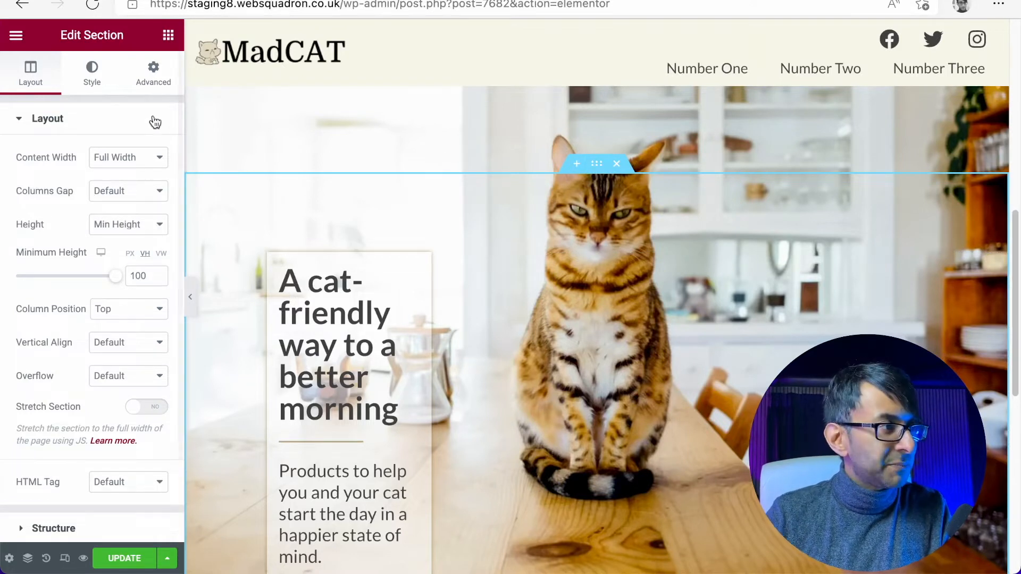
- Remove the background image from the duplicated hero section
{"action": "left_click", "coordinate": [88, 84]}
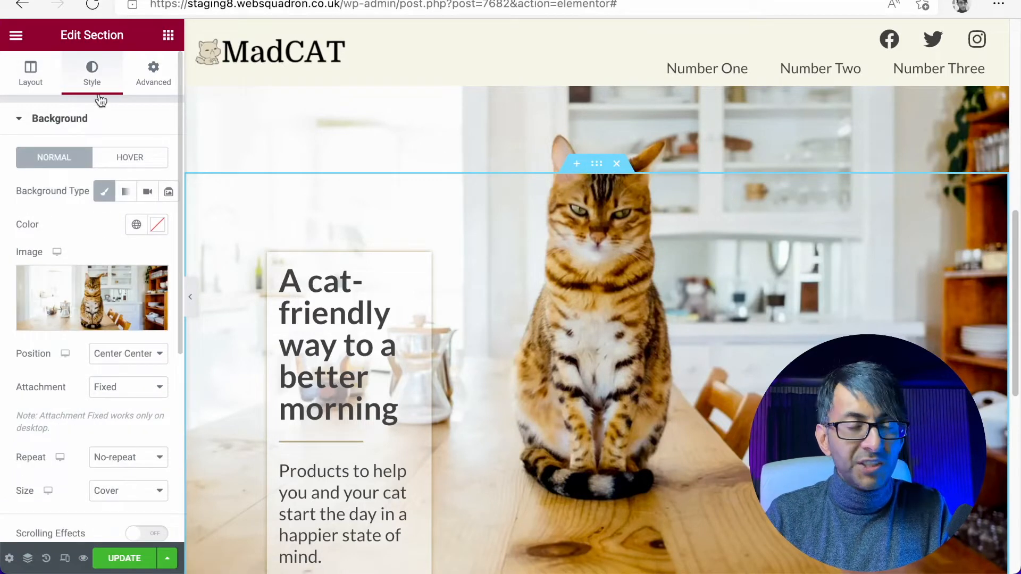
{"action": "left_click", "coordinate": [151, 282]}
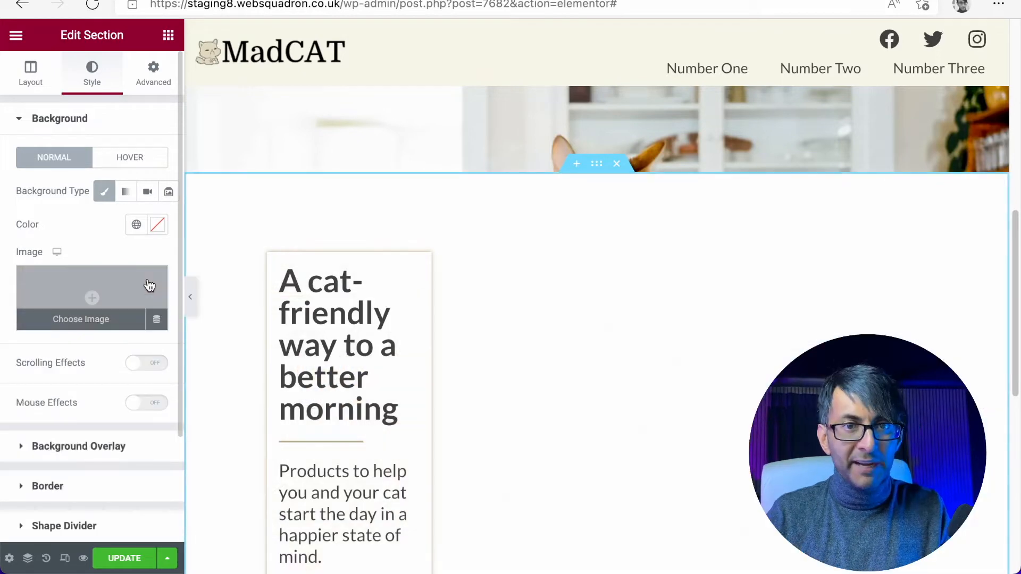
{"action": "mouse_move", "coordinate": [1016, 264]}
{"action": "left_mouse_down"}
{"action": "mouse_move", "coordinate": [1019, 175]}
{"action": "mouse_move", "coordinate": [1017, 309]}
{"action": "mouse_move", "coordinate": [1017, 271]}
{"action": "left_mouse_up"}
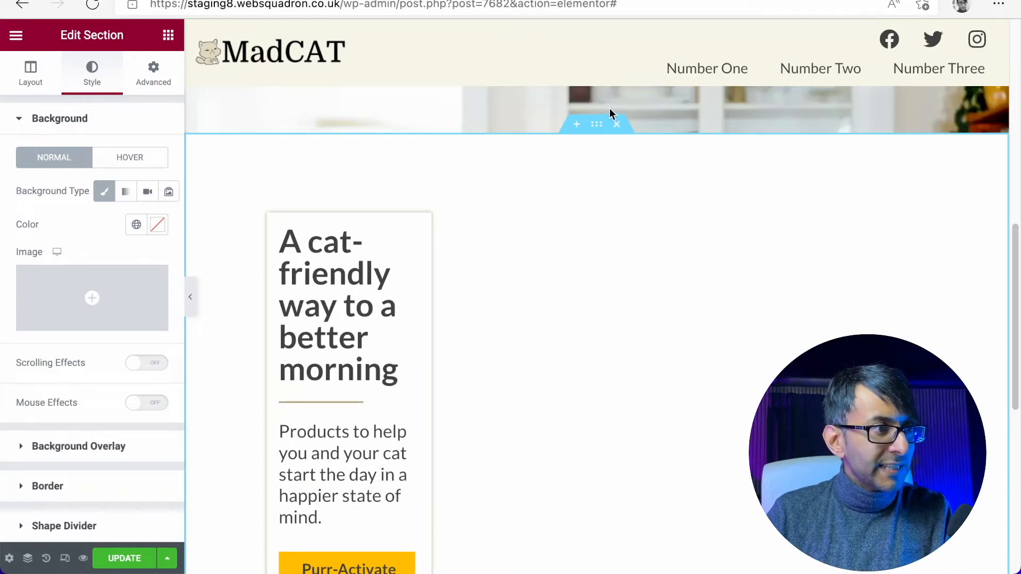
- Expand the duplicated section's structure in the Navigator and examine its column's headings, divider and button
{"action": "left_click", "coordinate": [27, 558]}
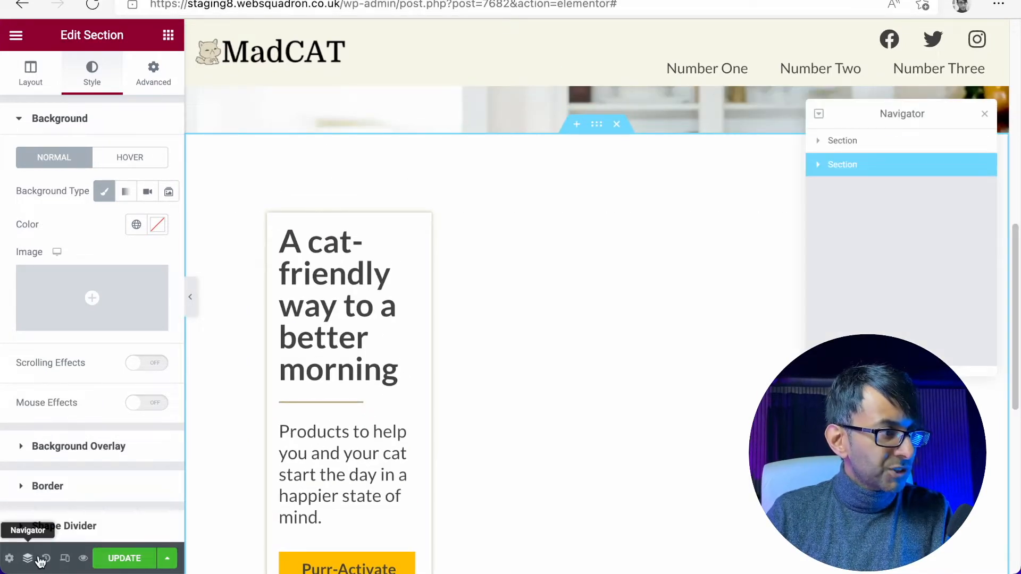
{"action": "left_click", "coordinate": [819, 166]}
{"action": "left_click", "coordinate": [824, 195]}
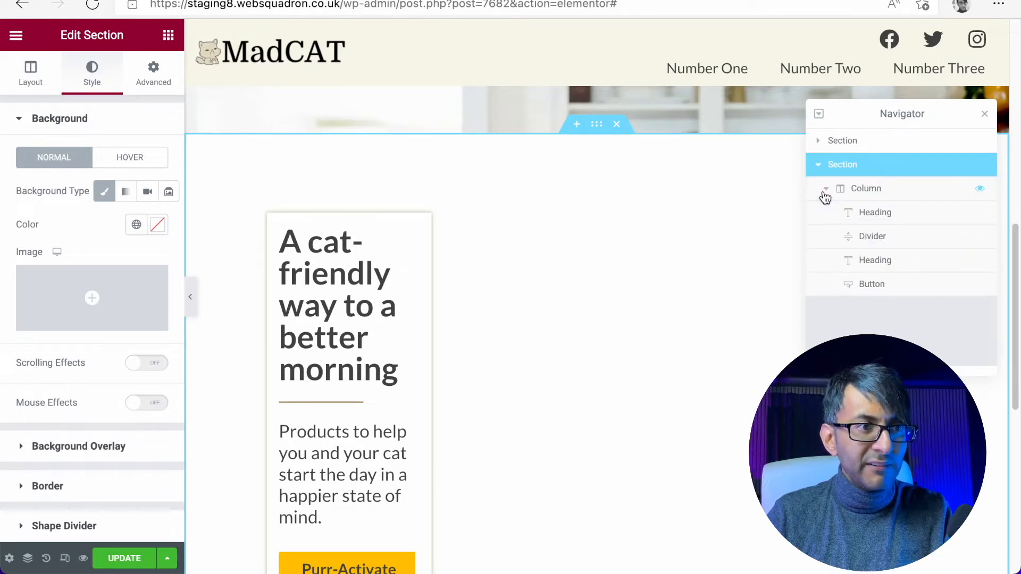
{"action": "left_click", "coordinate": [883, 213]}
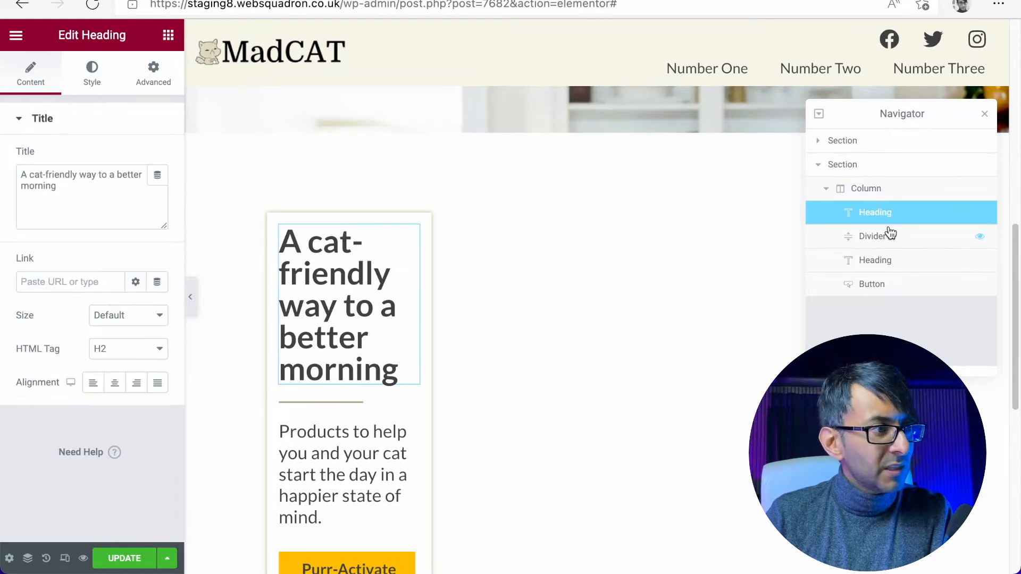
{"action": "left_click", "coordinate": [888, 234]}
{"action": "left_click", "coordinate": [895, 258]}
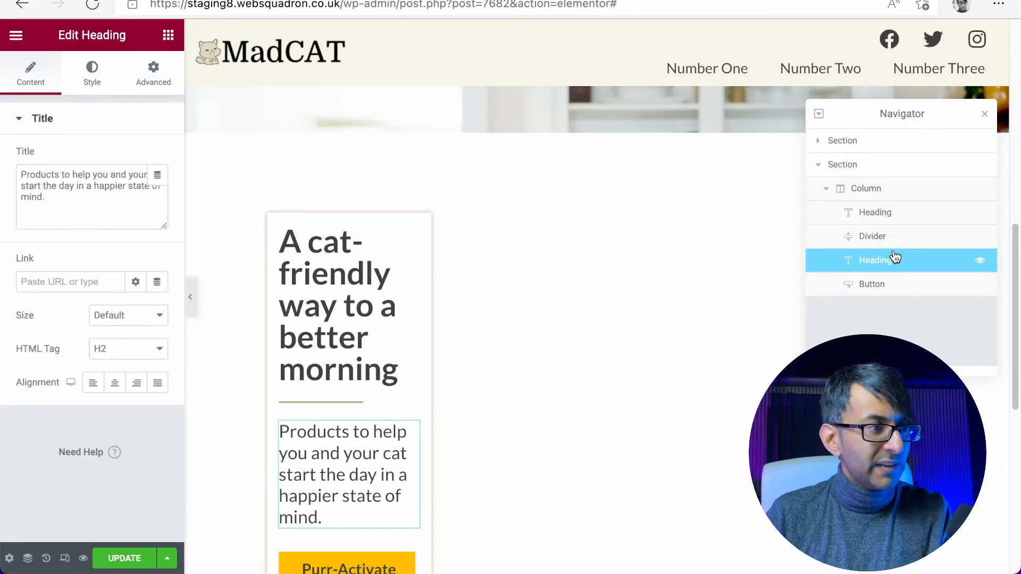
{"action": "left_click", "coordinate": [894, 289]}
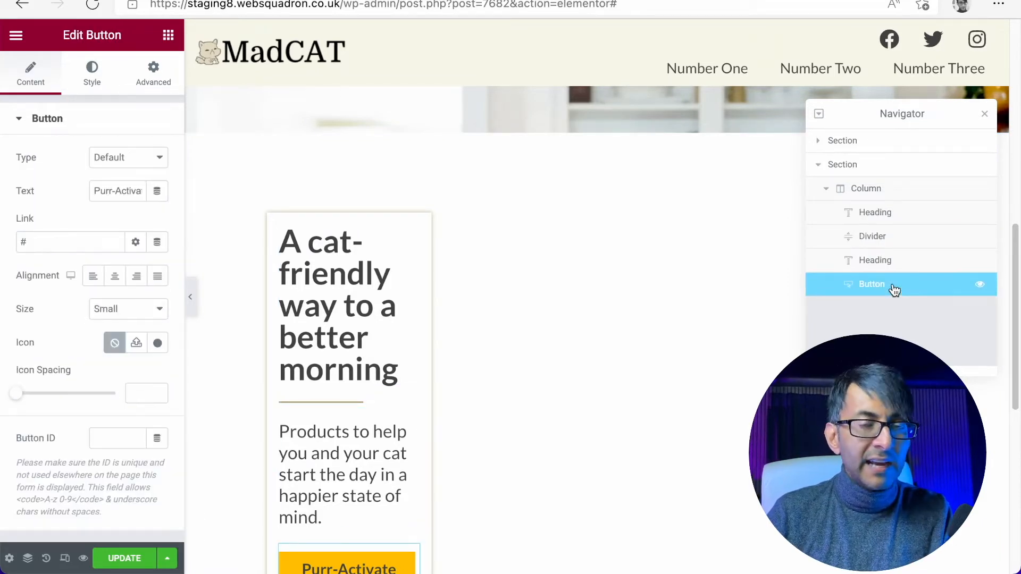
- Clear the box shadow from the duplicated section's text column and add a new empty column beside it
{"action": "left_click", "coordinate": [866, 189]}
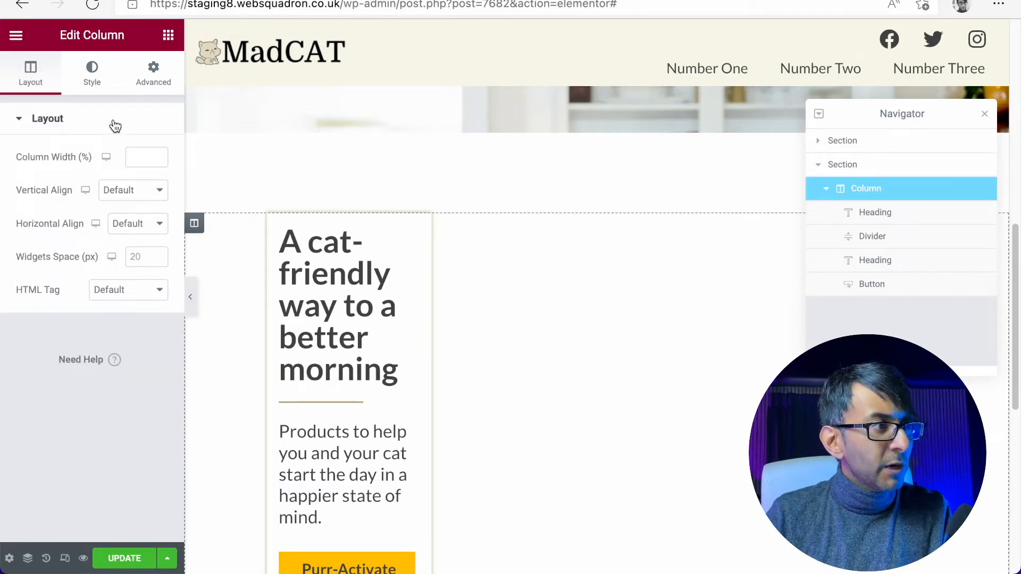
{"action": "left_click", "coordinate": [92, 72]}
{"action": "scroll", "coordinate": [141, 426], "scroll_direction": "down", "scroll_amount": 2}
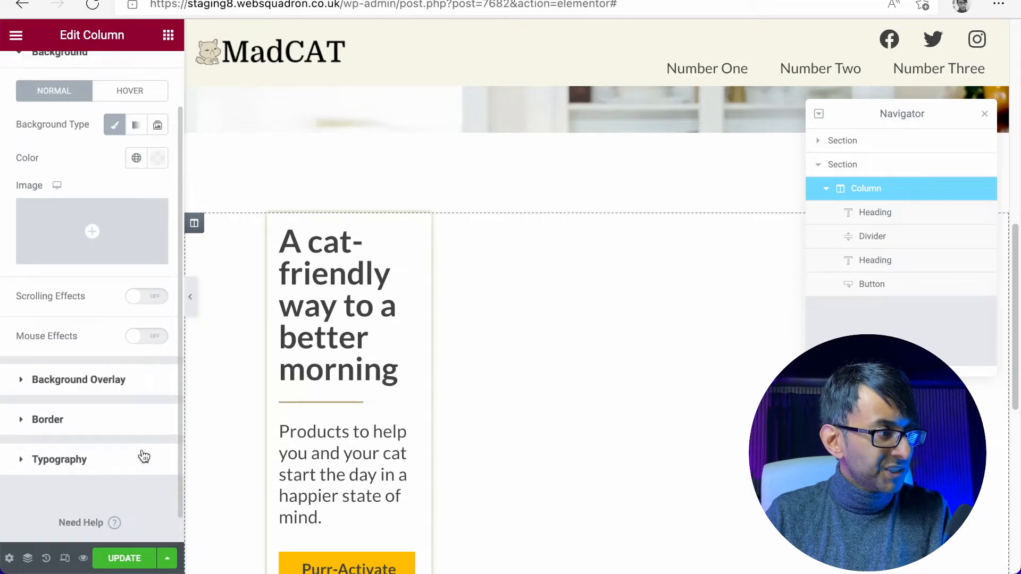
{"action": "left_click", "coordinate": [82, 426]}
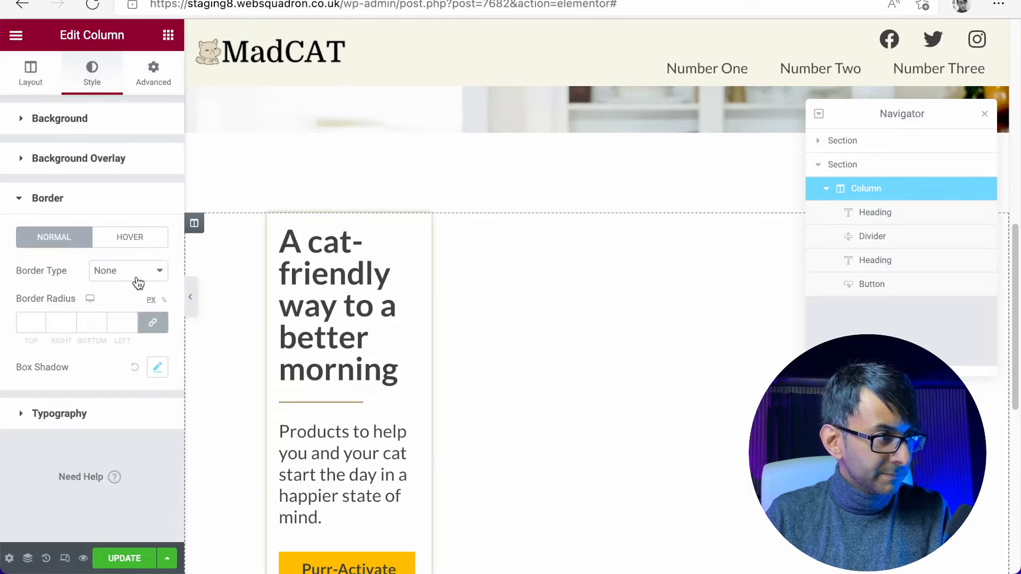
{"action": "left_click", "coordinate": [135, 369]}
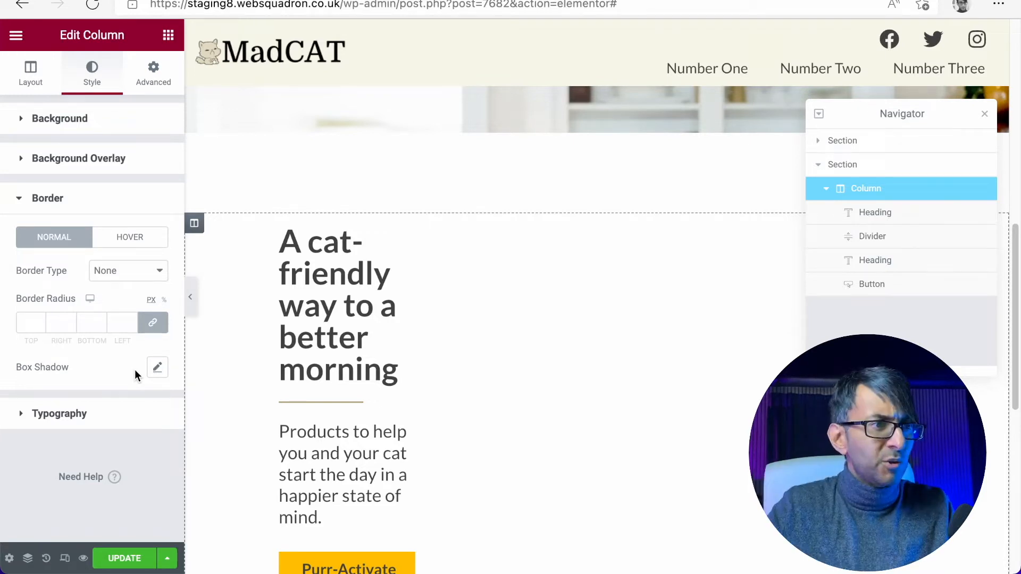
{"action": "right_click", "coordinate": [868, 190]}
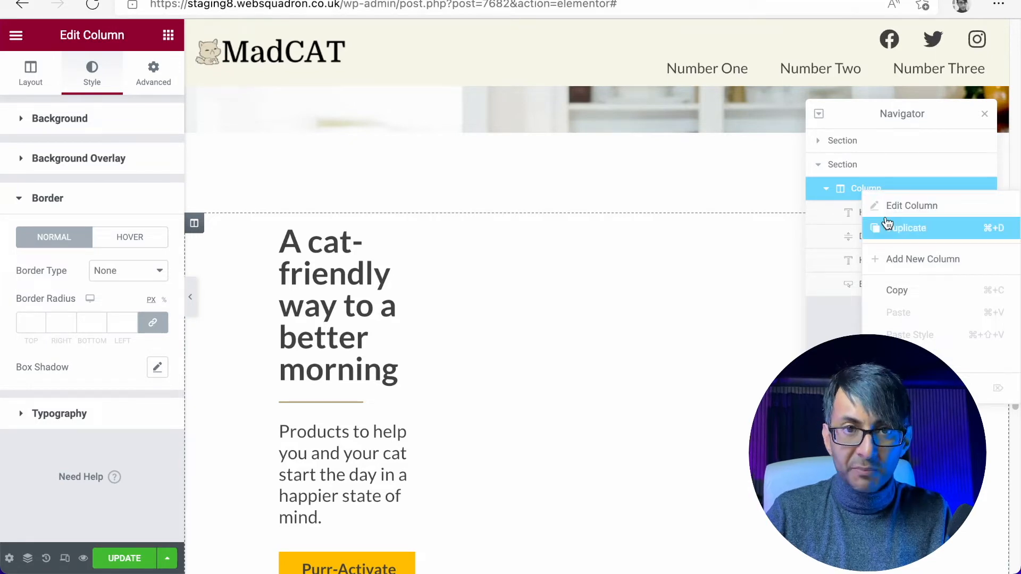
{"action": "left_click", "coordinate": [905, 262]}
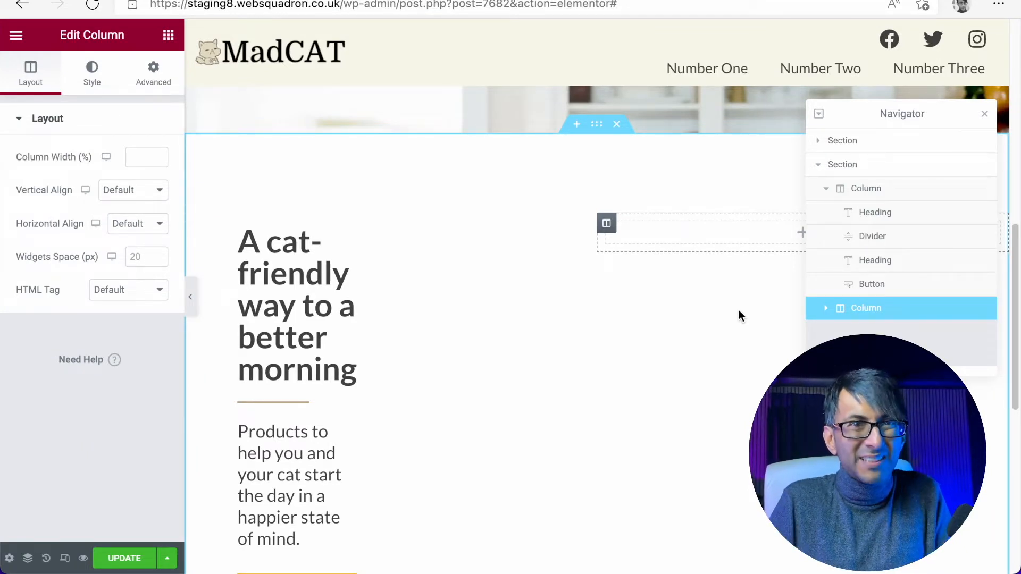
- Set the duplicated section's top padding to 0 px
{"action": "left_click", "coordinate": [871, 166]}
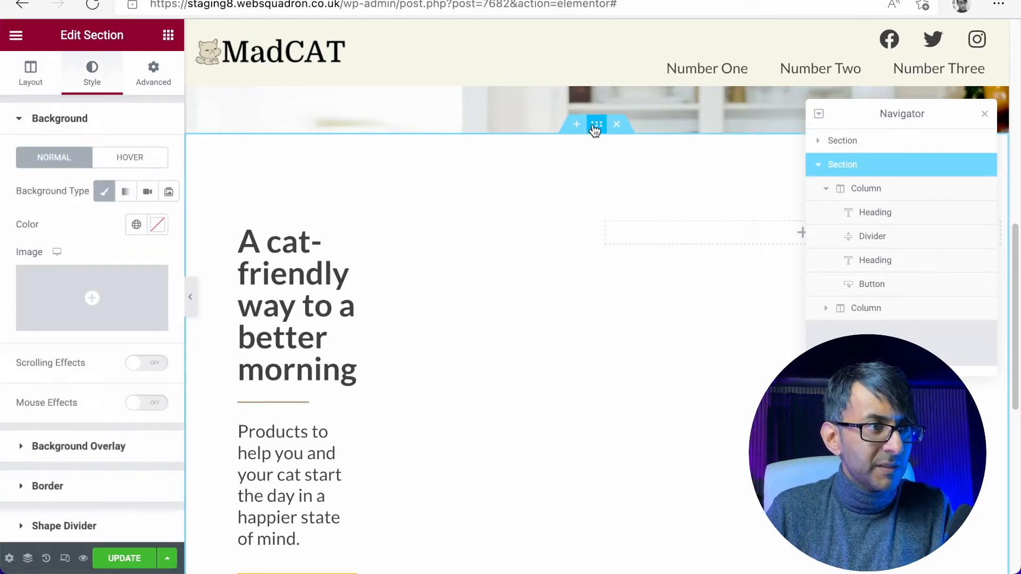
{"action": "left_click", "coordinate": [154, 71]}
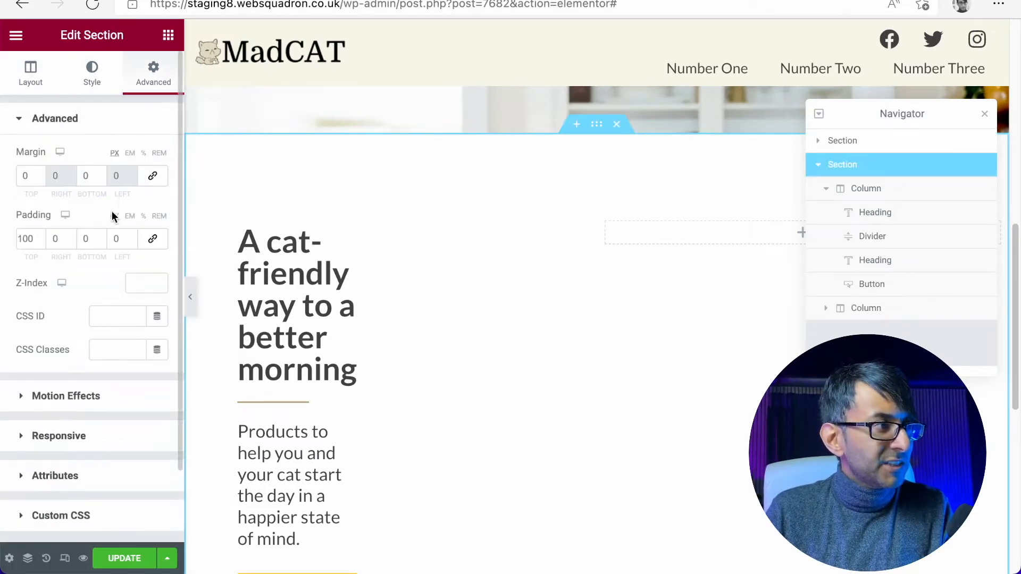
{"action": "left_click", "coordinate": [40, 242]}
{"action": "left_click_drag", "start_coordinate": [31, 239], "coordinate": [3, 243]}
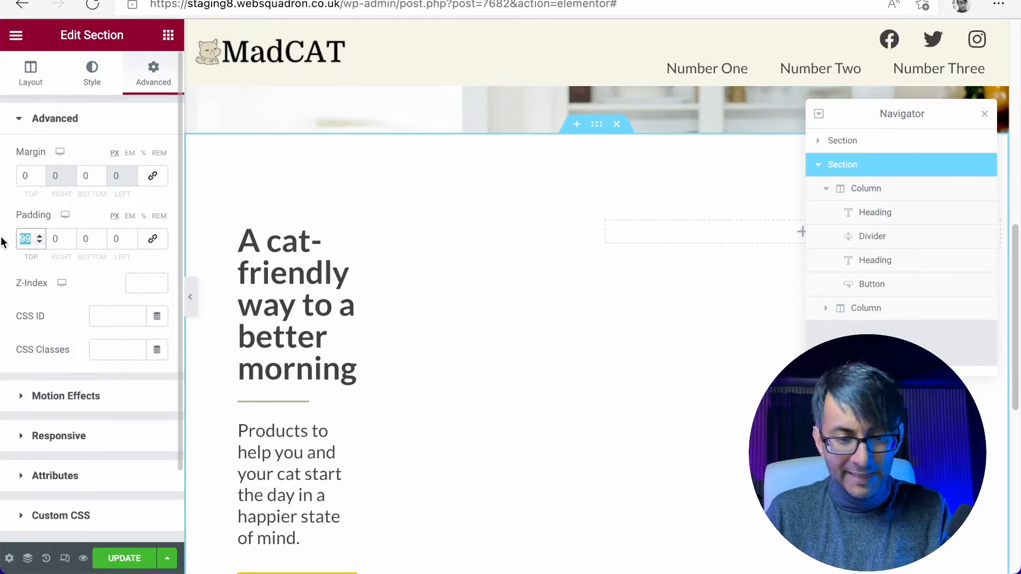
{"action": "type", "text": "0"}
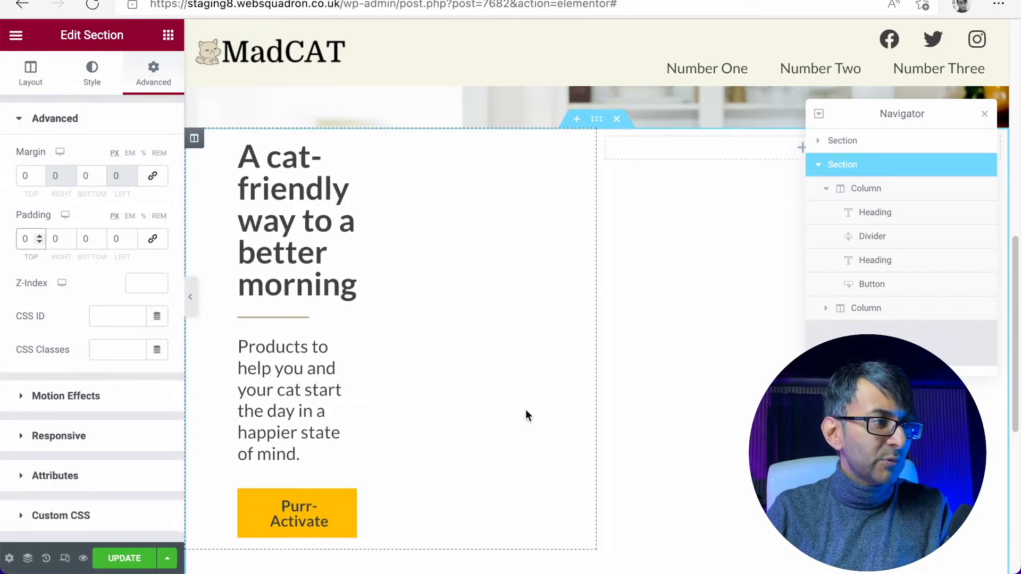
- Reduce the duplicated section's minimum height to 0 VH
{"action": "scroll", "coordinate": [500, 511], "scroll_direction": "down", "scroll_amount": 3}
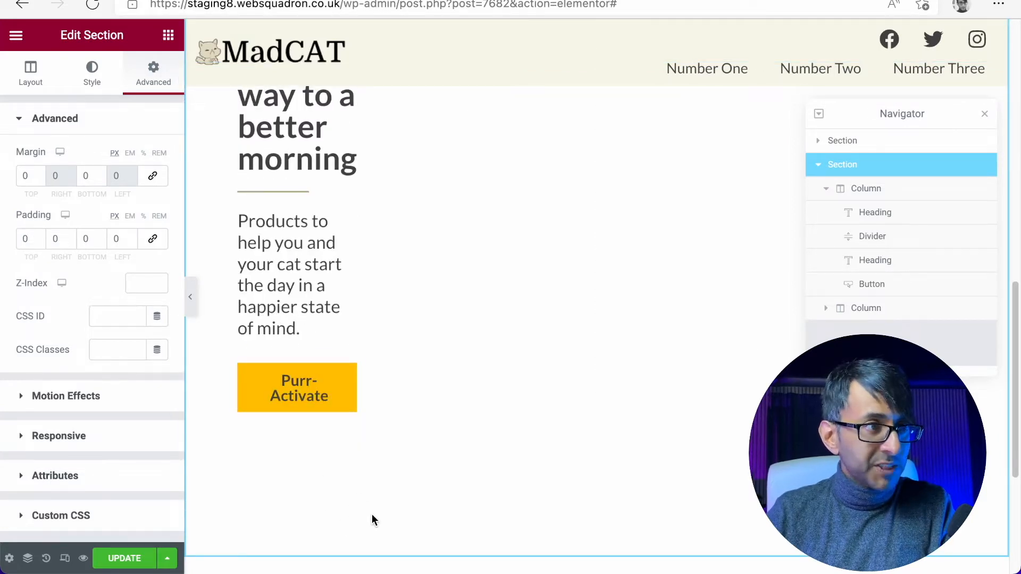
{"action": "left_click", "coordinate": [32, 78]}
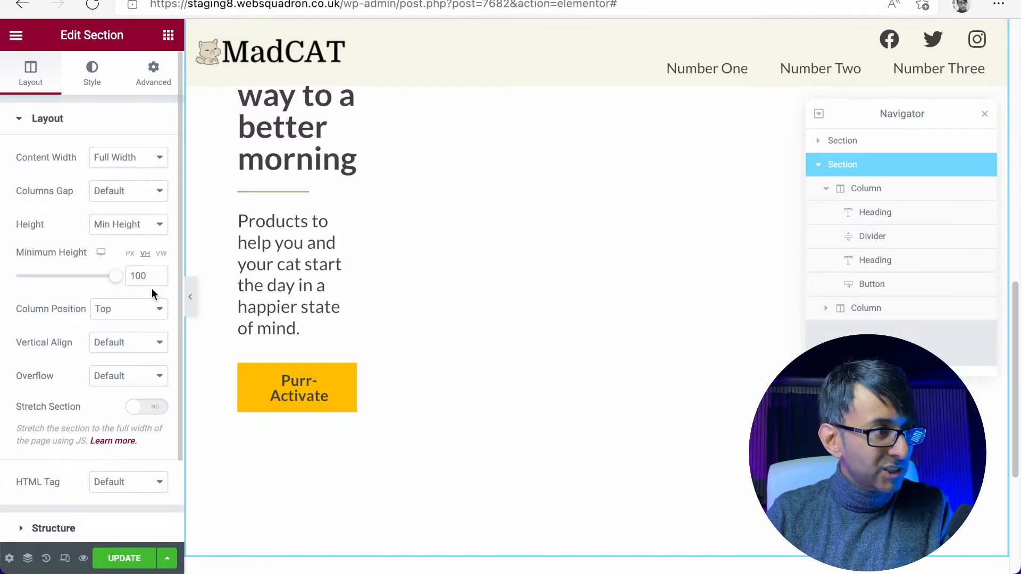
{"action": "left_click_drag", "start_coordinate": [115, 275], "coordinate": [2, 277]}
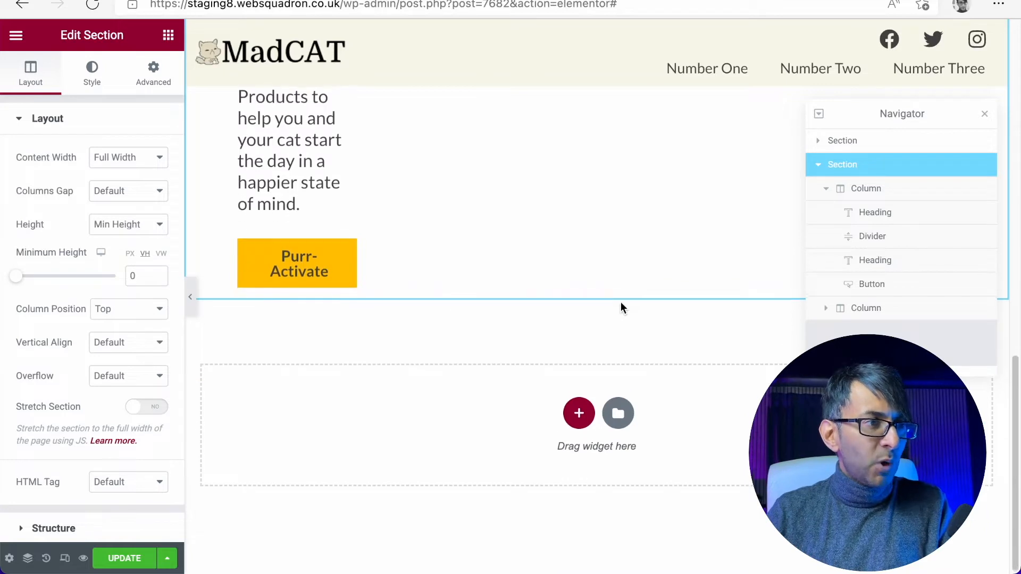
{"action": "scroll", "coordinate": [620, 301], "scroll_direction": "up", "scroll_amount": 5}
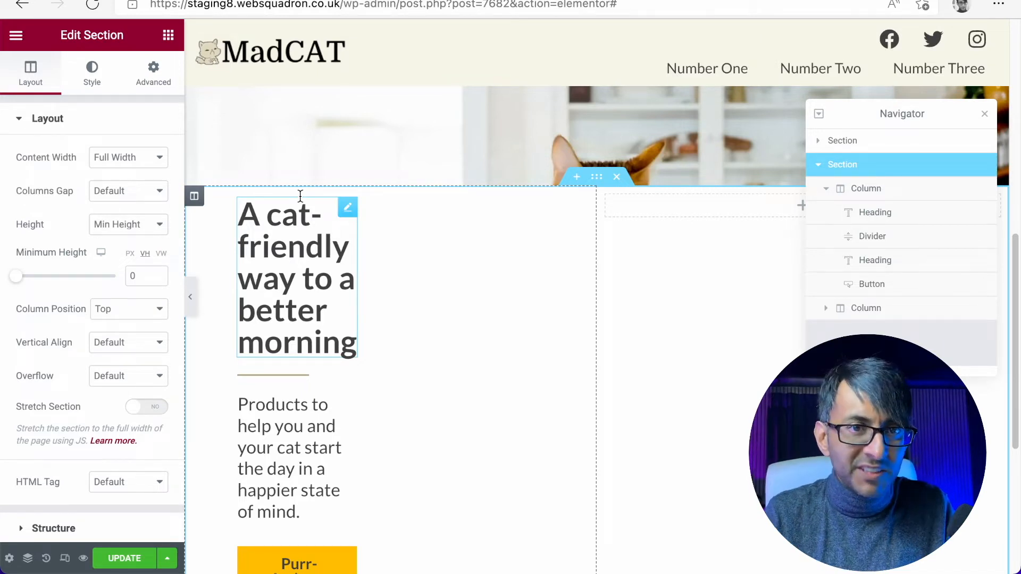
- Set the text column's padding to 0 on all sides and its right and left margins to 0
{"action": "left_click", "coordinate": [895, 192]}
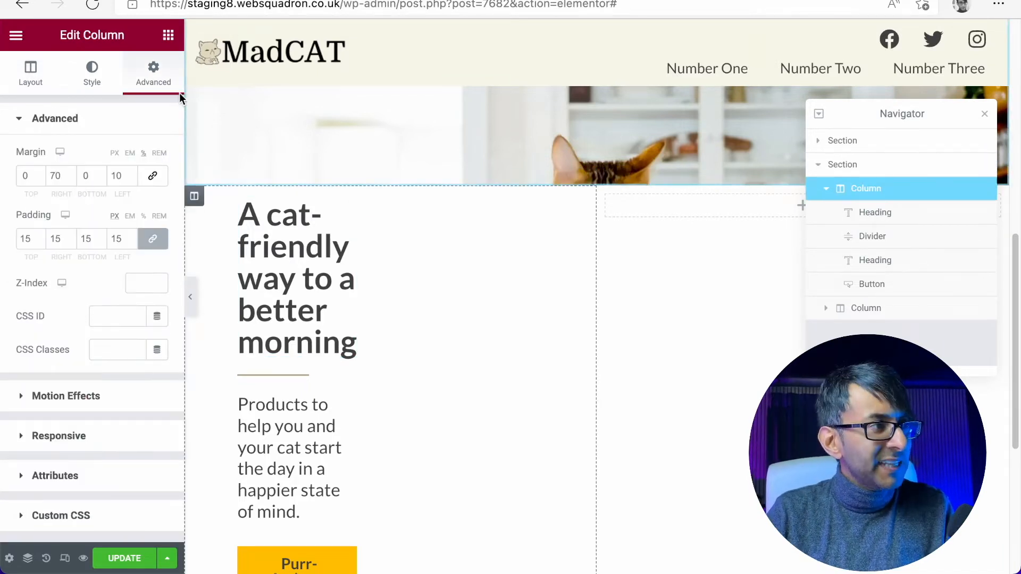
{"action": "double_click", "coordinate": [32, 239]}
{"action": "type", "text": "0"}
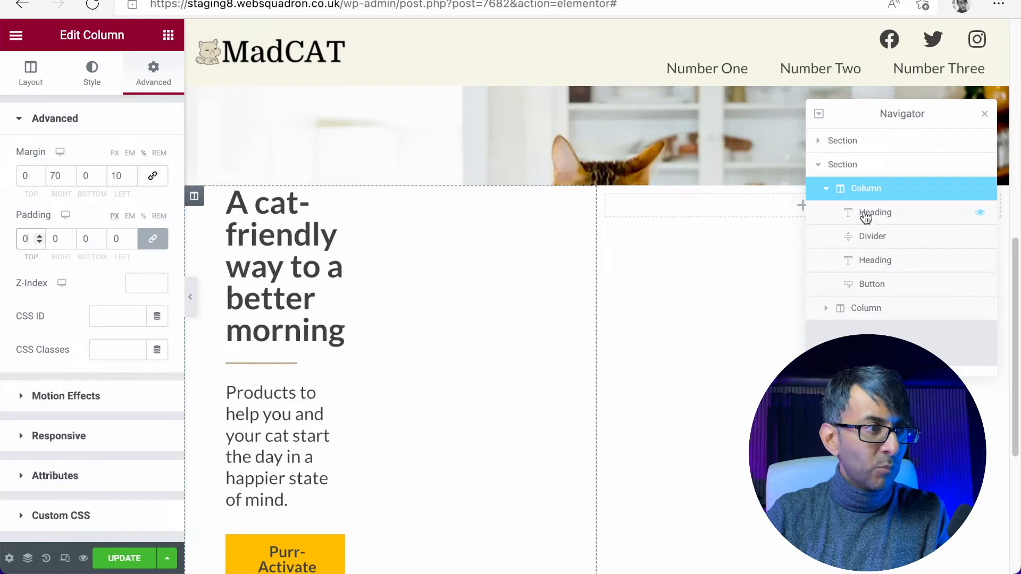
{"action": "double_click", "coordinate": [64, 177]}
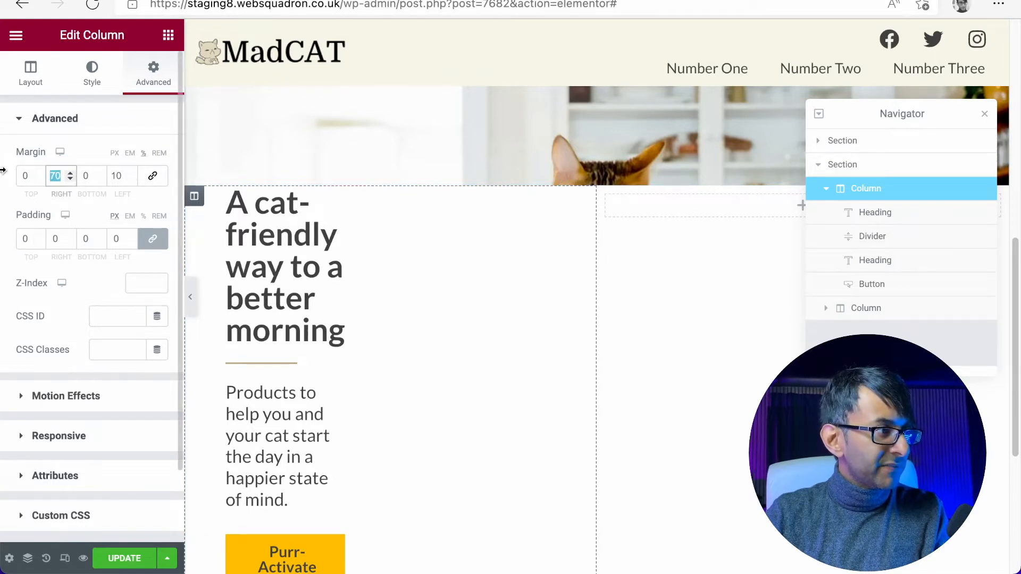
{"action": "type", "text": "0"}
{"action": "key", "text": "Tab"}
{"action": "key", "text": "Tab"}
{"action": "type", "text": "0"}
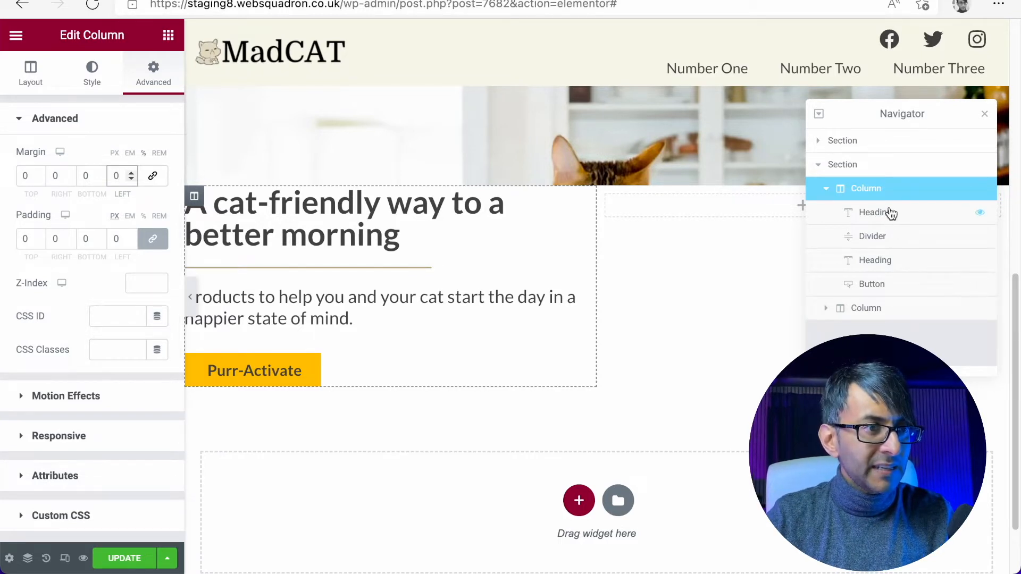
- Give the empty second column a Classic background using the 1920 by 1080 photo of the cat on the kitchen table
{"action": "left_click", "coordinate": [871, 310]}
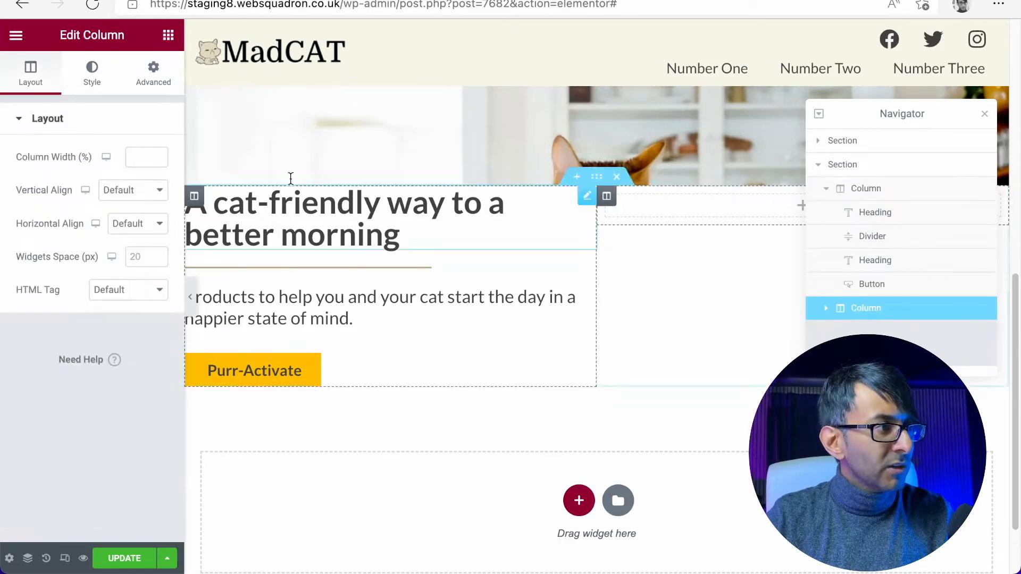
{"action": "left_click", "coordinate": [154, 85]}
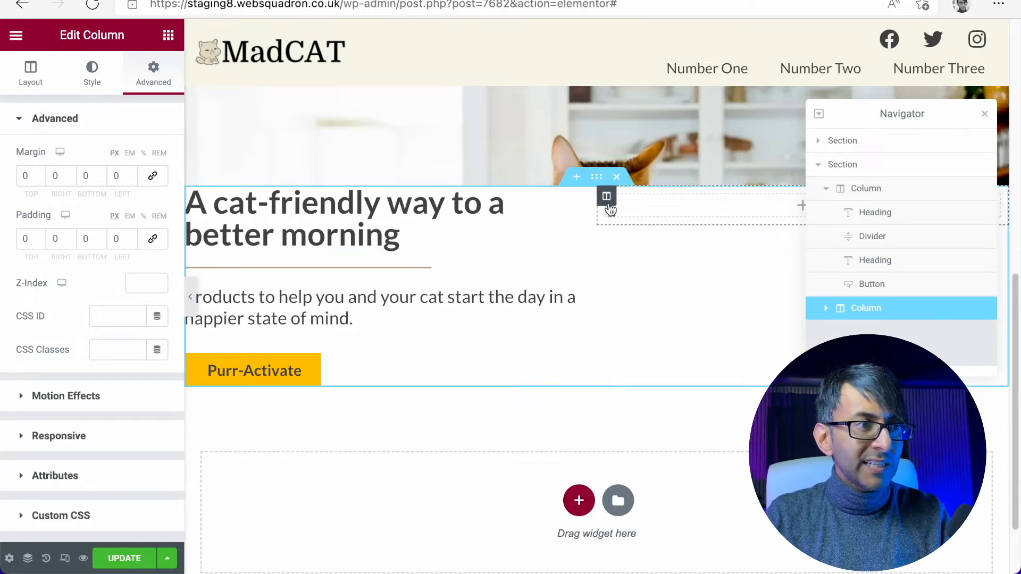
{"action": "left_click", "coordinate": [95, 84]}
{"action": "left_click", "coordinate": [114, 192]}
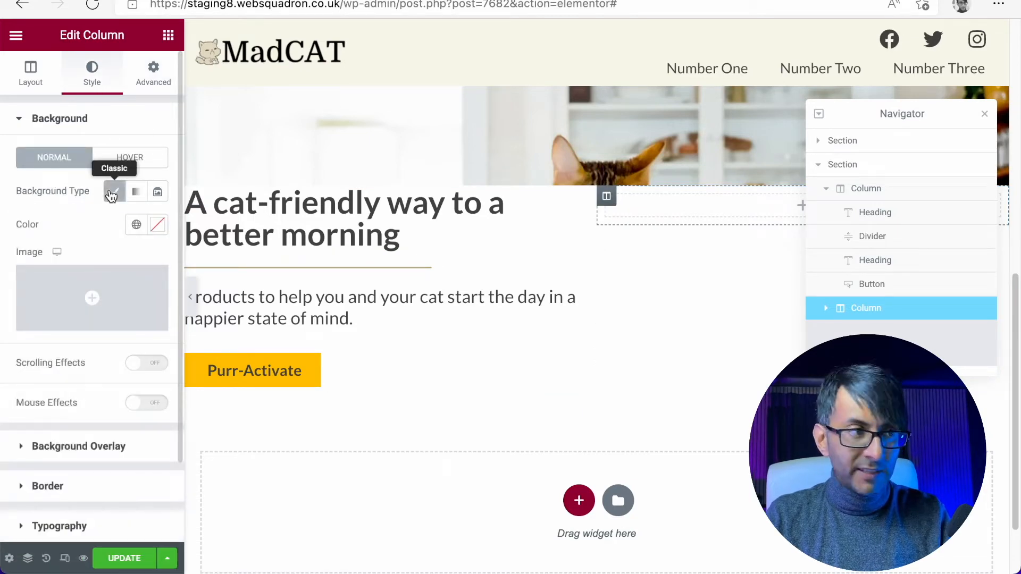
{"action": "left_click", "coordinate": [59, 307]}
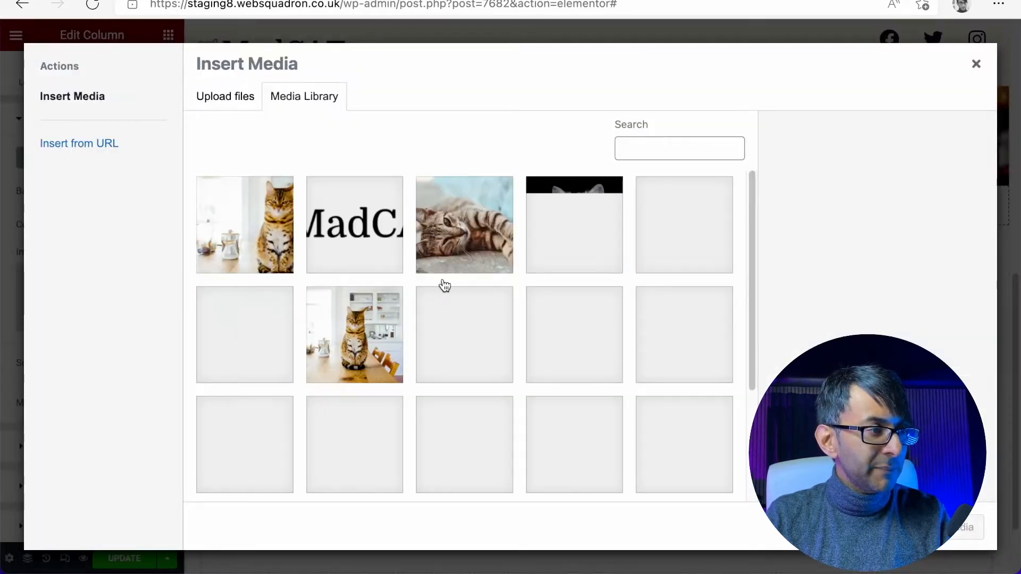
{"action": "left_click", "coordinate": [248, 242]}
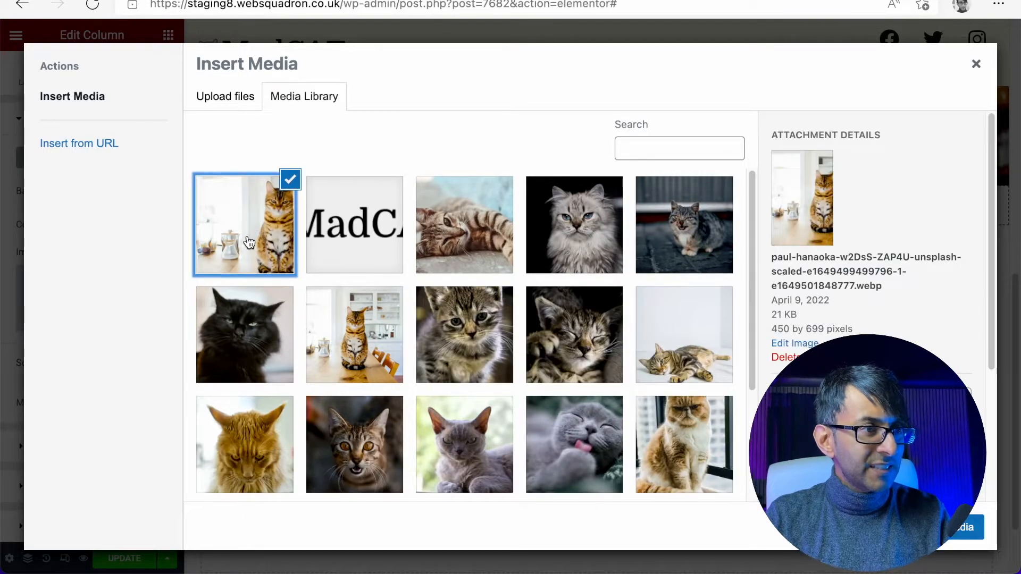
{"action": "left_click", "coordinate": [373, 345]}
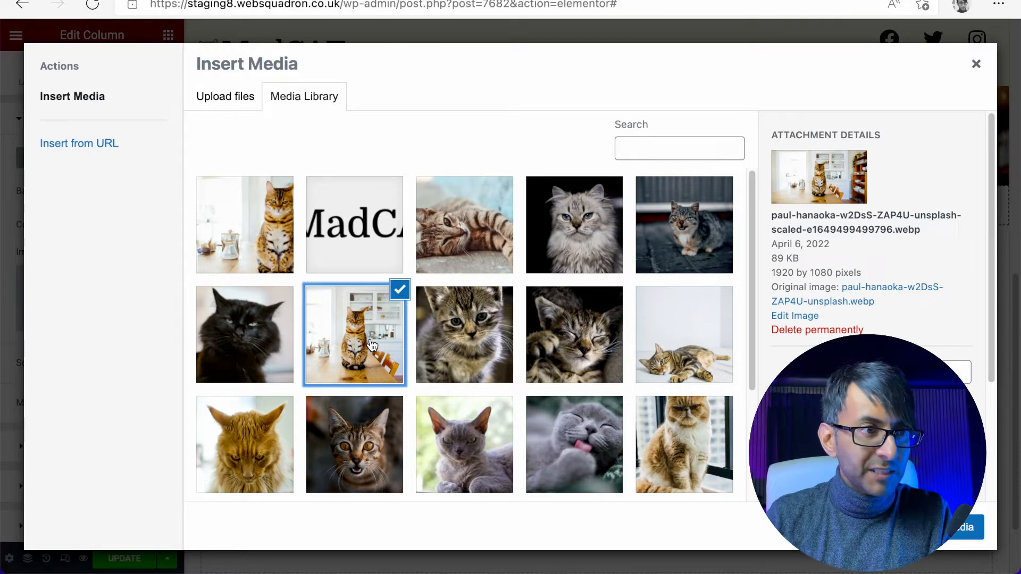
{"action": "left_click", "coordinate": [973, 526]}
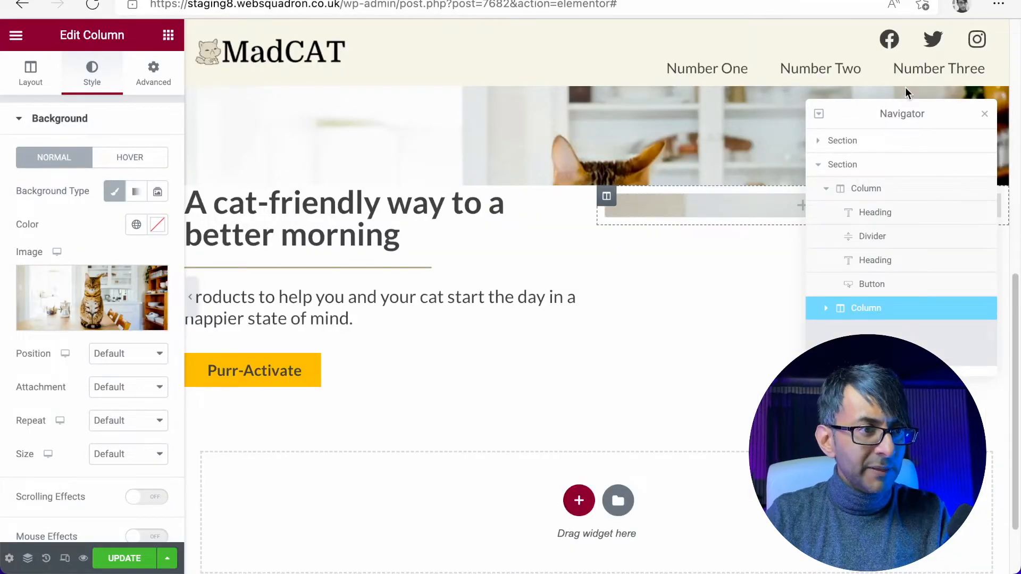
- Add a Spacer widget to the second column, set its space to 423 px, and preview the section at full width
{"action": "left_click_drag", "start_coordinate": [905, 118], "coordinate": [356, 365]}
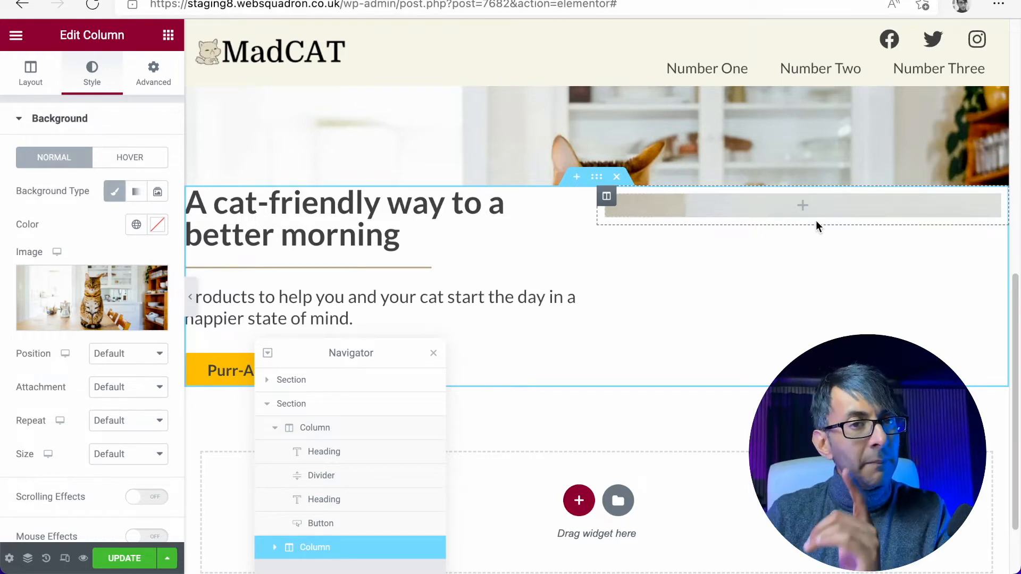
{"action": "left_click", "coordinate": [167, 35]}
{"action": "mouse_move", "coordinate": [141, 457]}
{"action": "left_mouse_down"}
{"action": "mouse_move", "coordinate": [261, 383]}
{"action": "mouse_move", "coordinate": [143, 447]}
{"action": "left_mouse_up"}
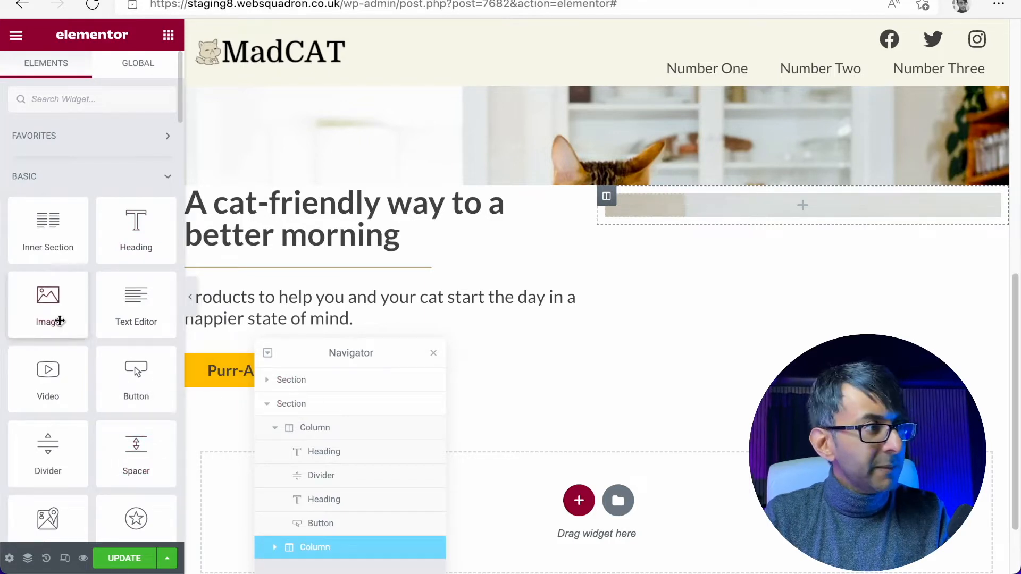
{"action": "left_click_drag", "start_coordinate": [131, 453], "coordinate": [788, 215]}
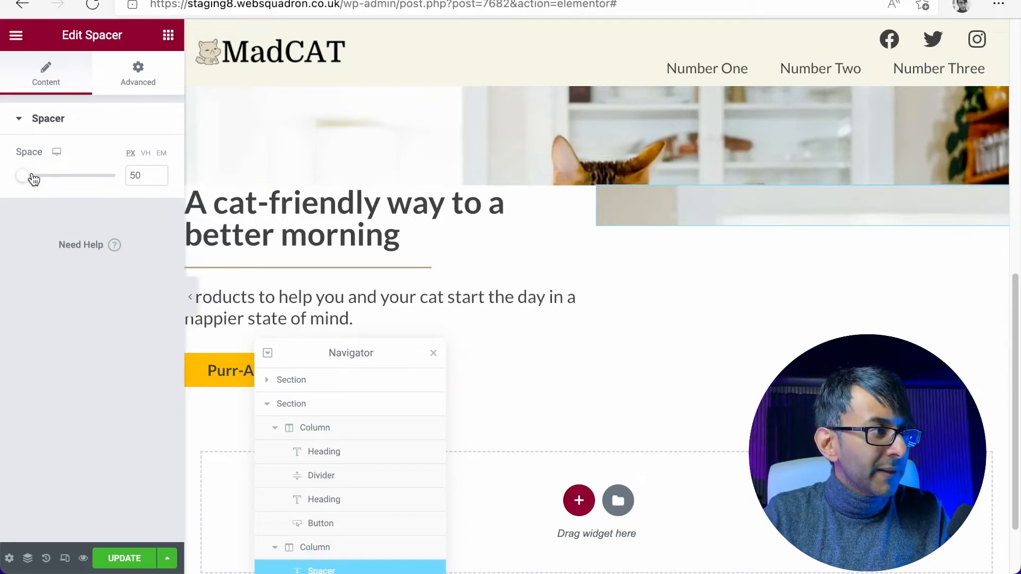
{"action": "left_click_drag", "start_coordinate": [22, 178], "coordinate": [86, 183]}
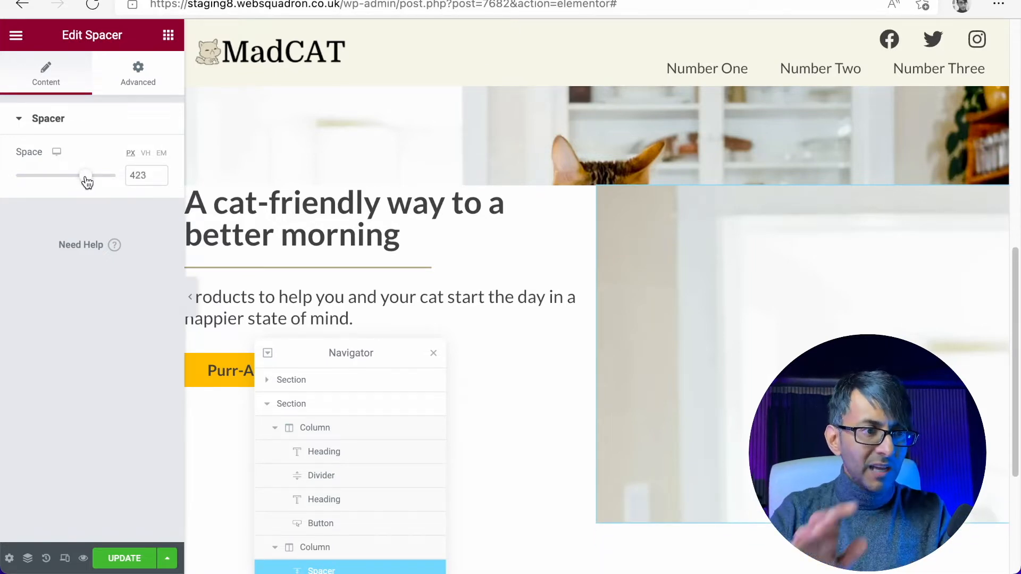
{"action": "left_click", "coordinate": [190, 296]}
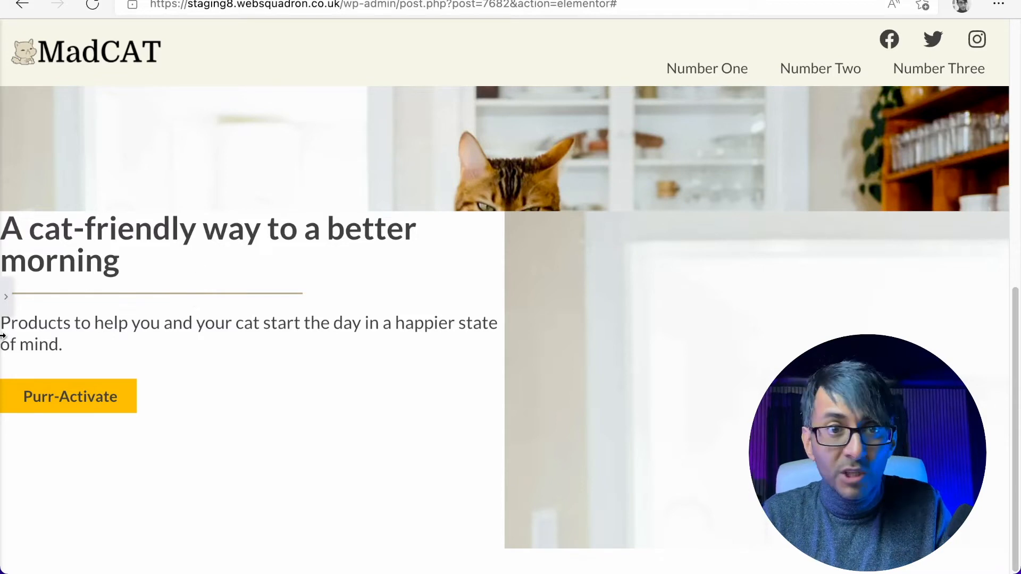
{"action": "left_click", "coordinate": [6, 300]}
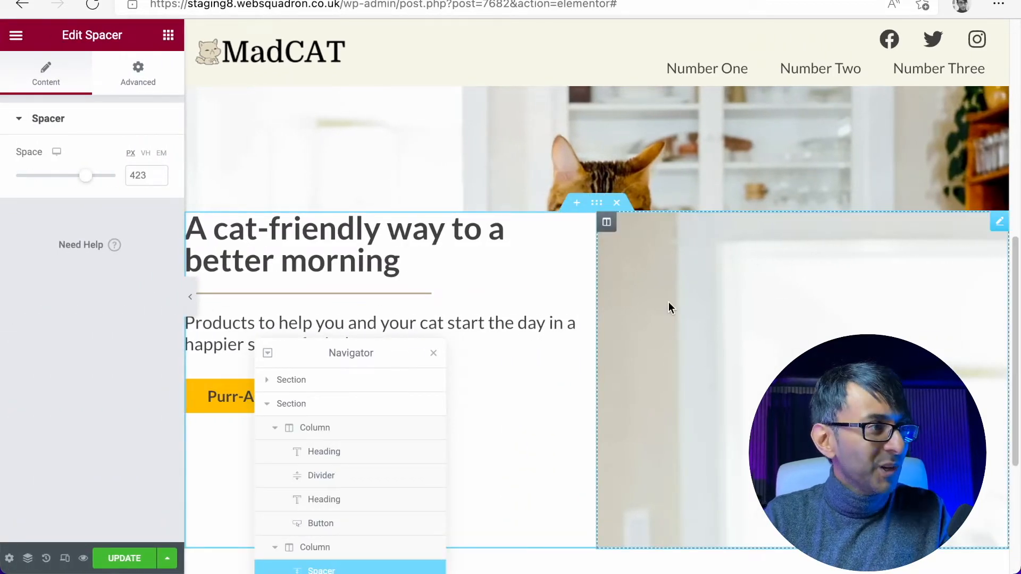
- Set the second column's background image position to Center Center, trying Top Center for comparison
{"action": "left_click", "coordinate": [606, 221]}
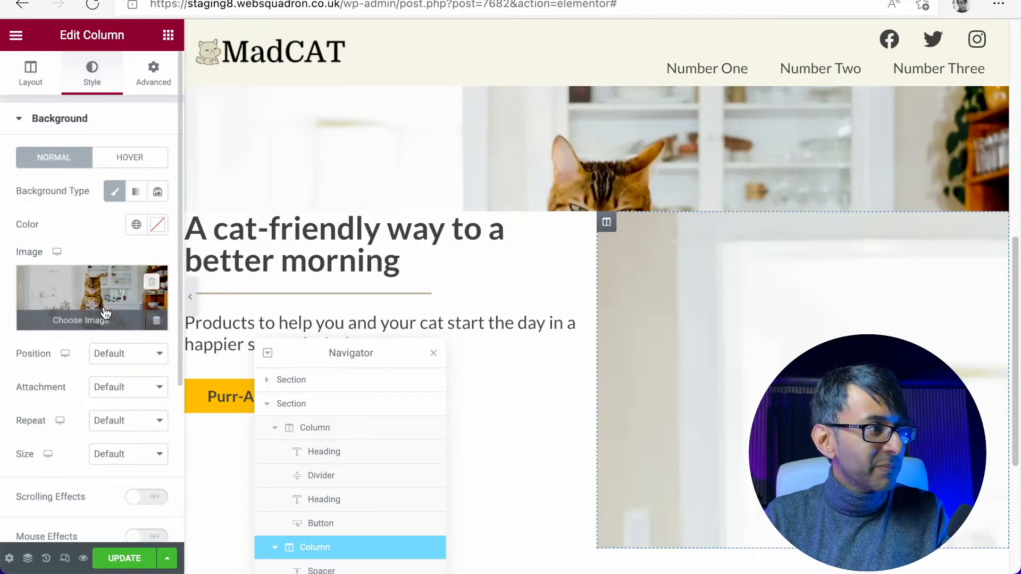
{"action": "left_click", "coordinate": [135, 355]}
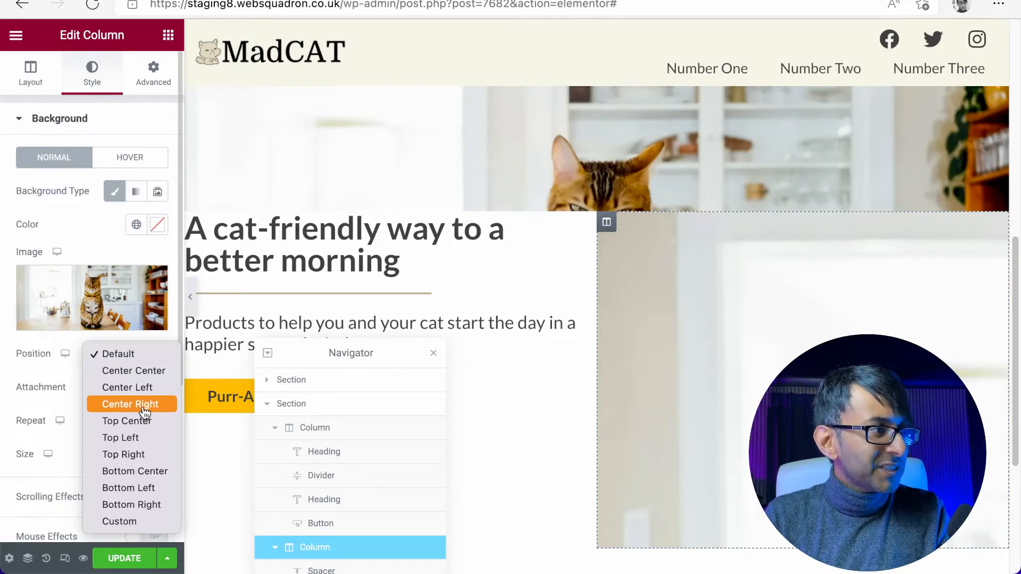
{"action": "left_click", "coordinate": [147, 372]}
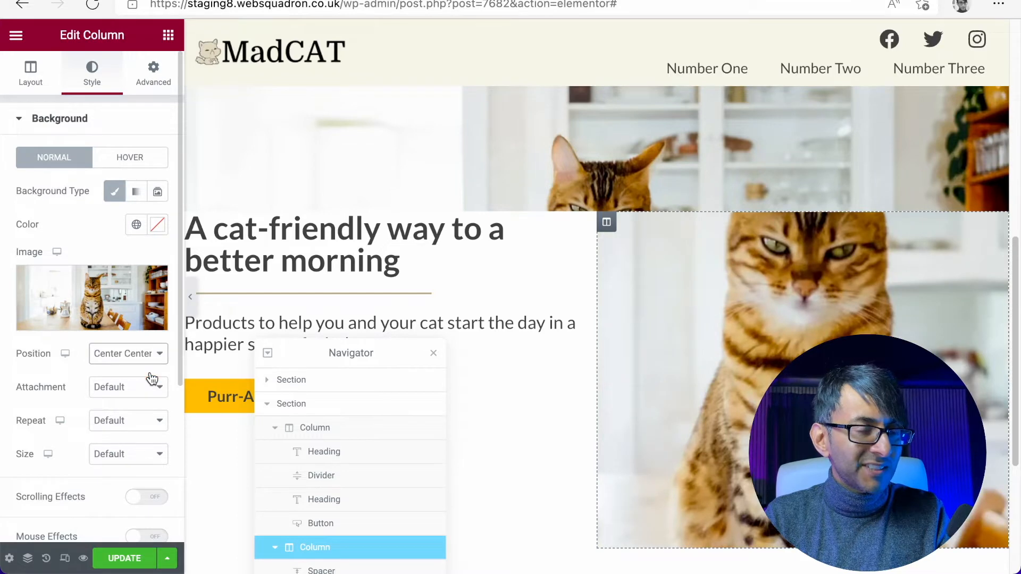
{"action": "left_click", "coordinate": [136, 359]}
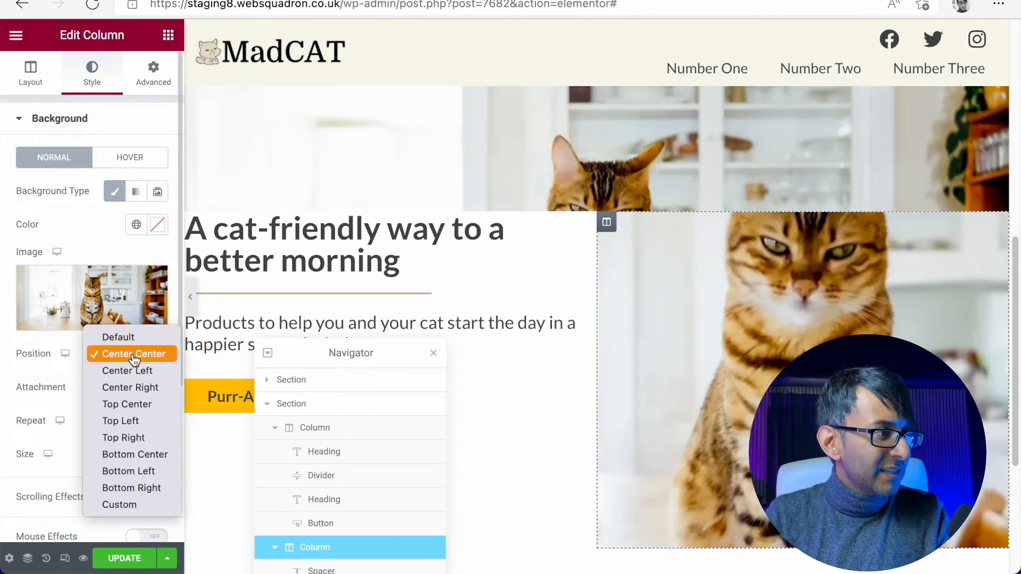
{"action": "left_click", "coordinate": [98, 404]}
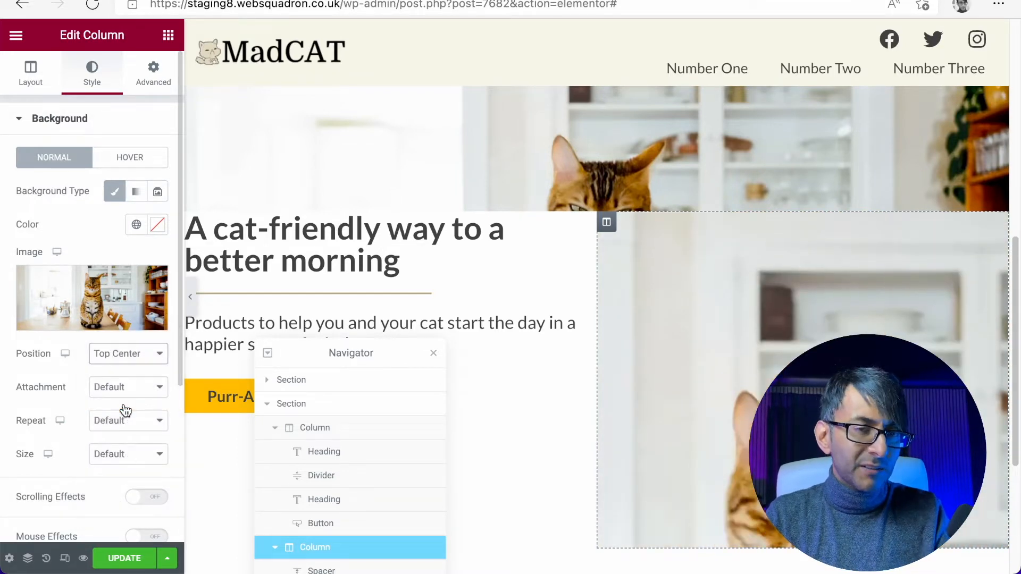
{"action": "left_click", "coordinate": [126, 352]}
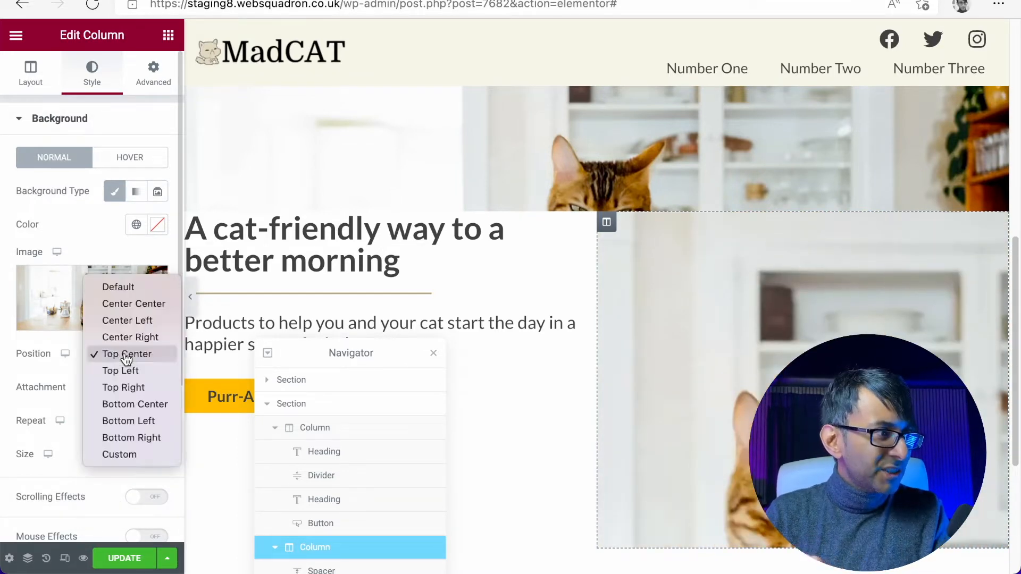
{"action": "left_click", "coordinate": [145, 307]}
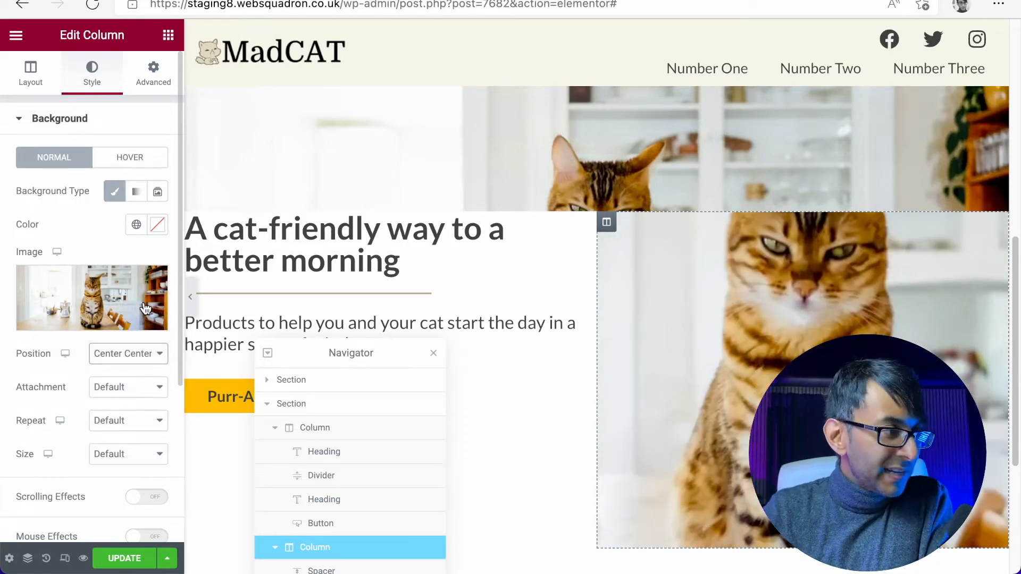
- Set the background image attachment to Scroll, trying Fixed for comparison
{"action": "left_click", "coordinate": [131, 391]}
{"action": "left_click", "coordinate": [114, 404]}
{"action": "left_click", "coordinate": [133, 389]}
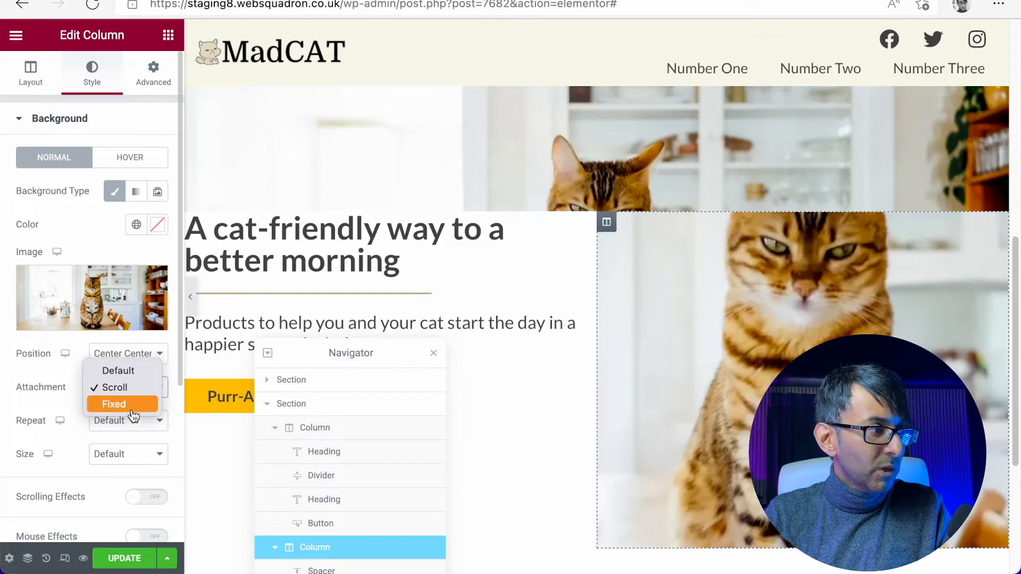
{"action": "left_click", "coordinate": [134, 410]}
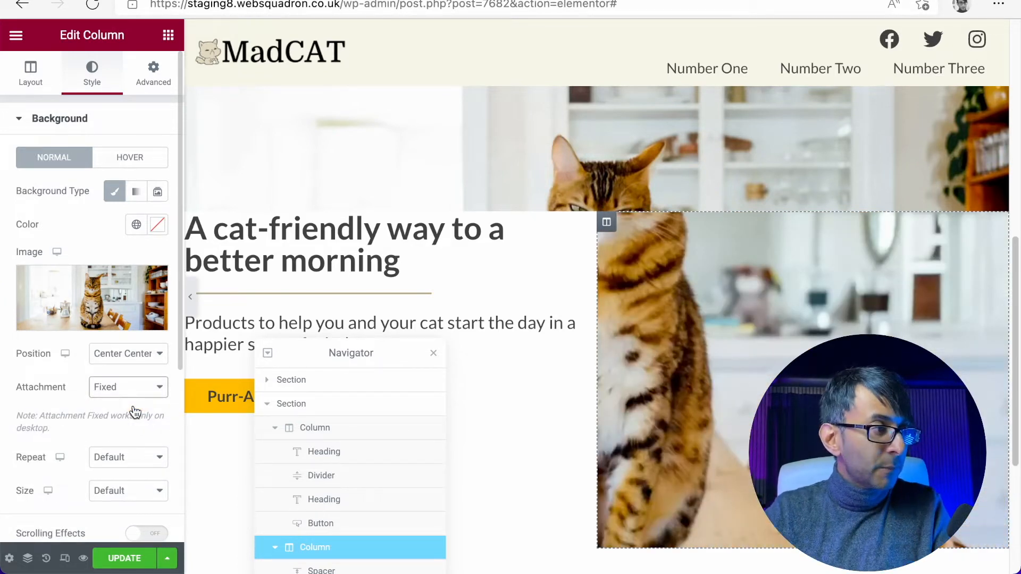
{"action": "left_click", "coordinate": [132, 393]}
{"action": "left_click", "coordinate": [130, 372]}
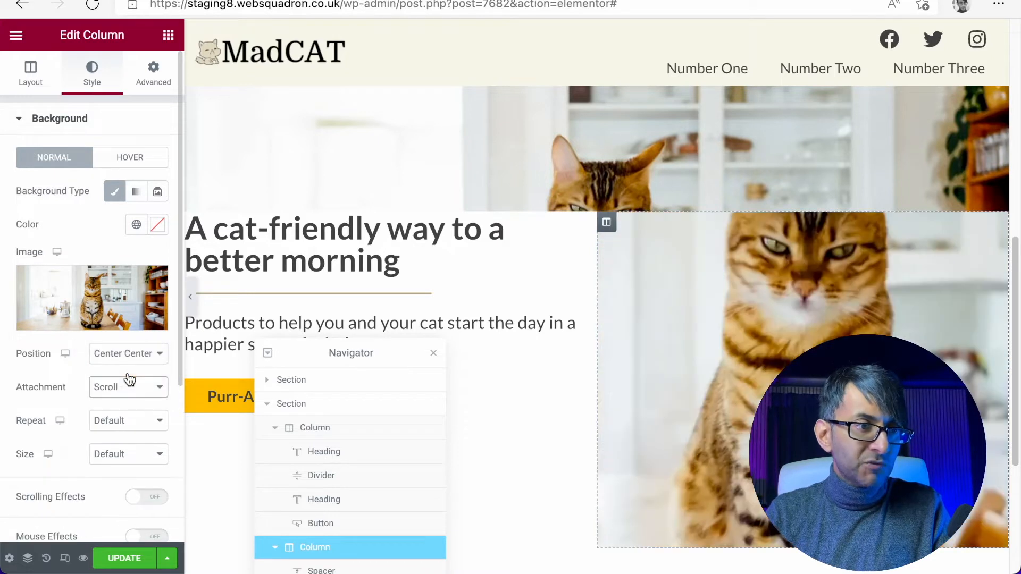
- Set the column's background image to No-repeat and its size to Cover
{"action": "left_click", "coordinate": [140, 427]}
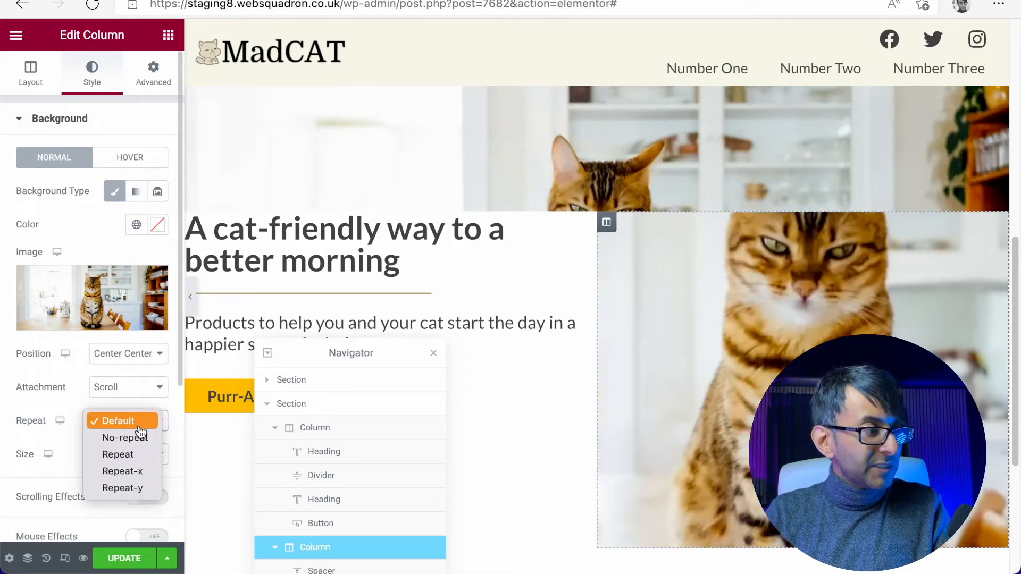
{"action": "left_click", "coordinate": [142, 438]}
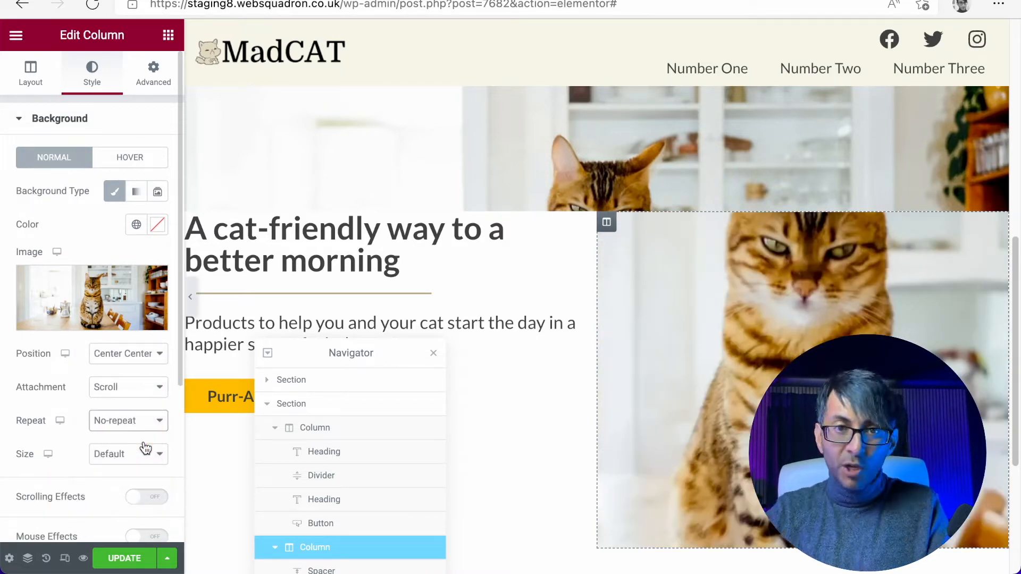
{"action": "left_click", "coordinate": [143, 452]}
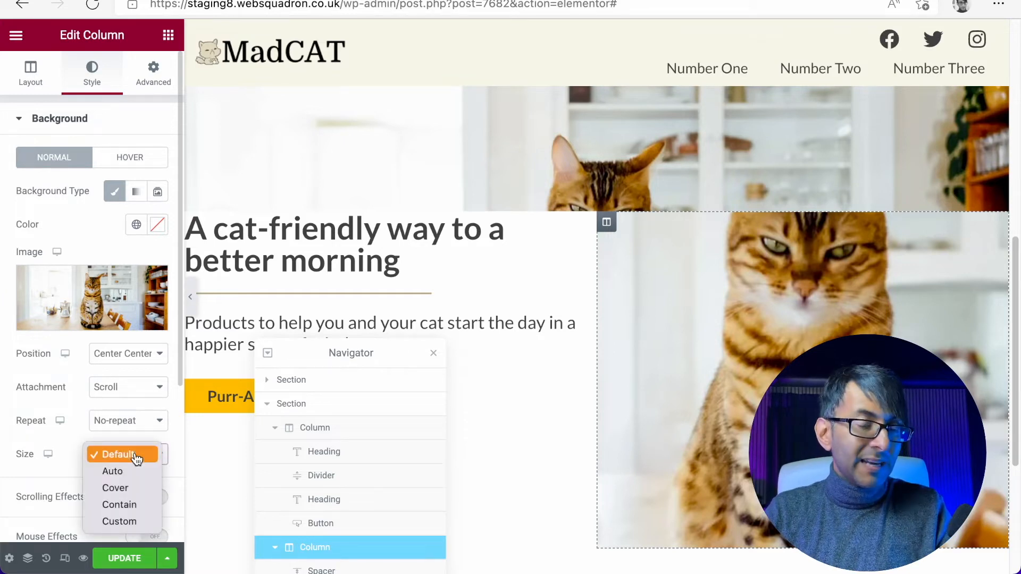
{"action": "left_click", "coordinate": [136, 494]}
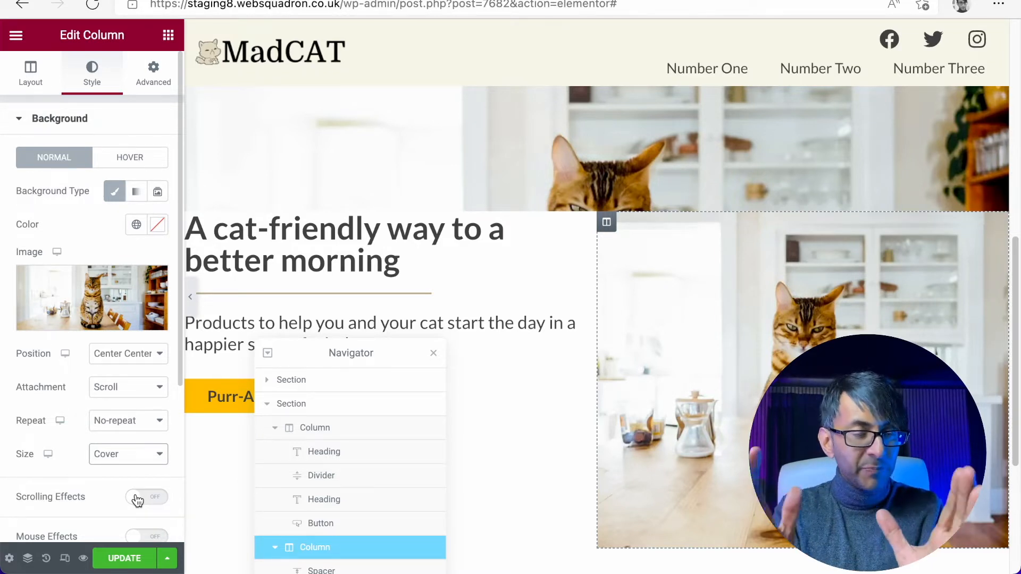
- Try Contain as the background image size and return it to Cover
{"action": "left_click_drag", "start_coordinate": [1014, 373], "coordinate": [1010, 428]}
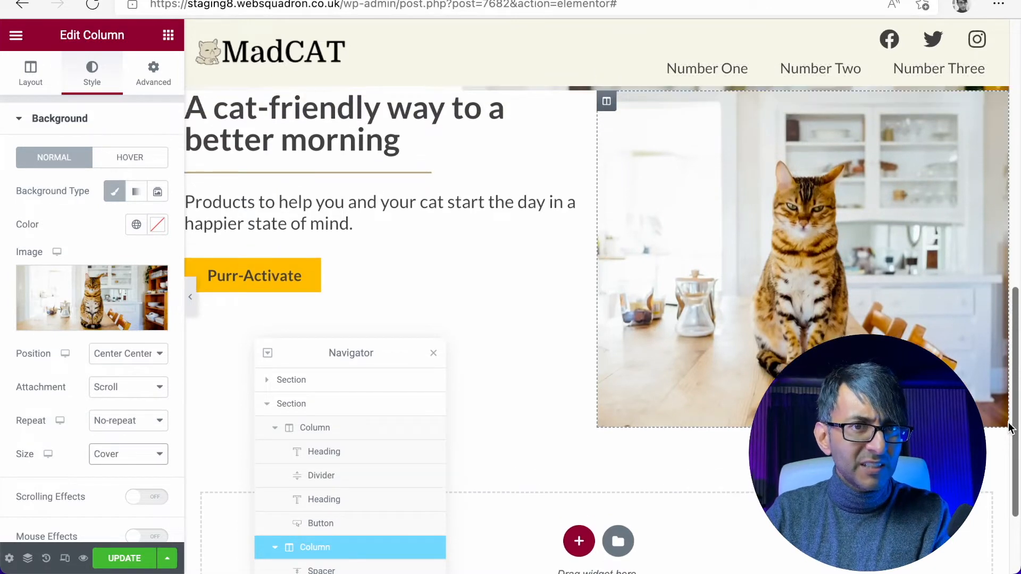
{"action": "left_click", "coordinate": [108, 454]}
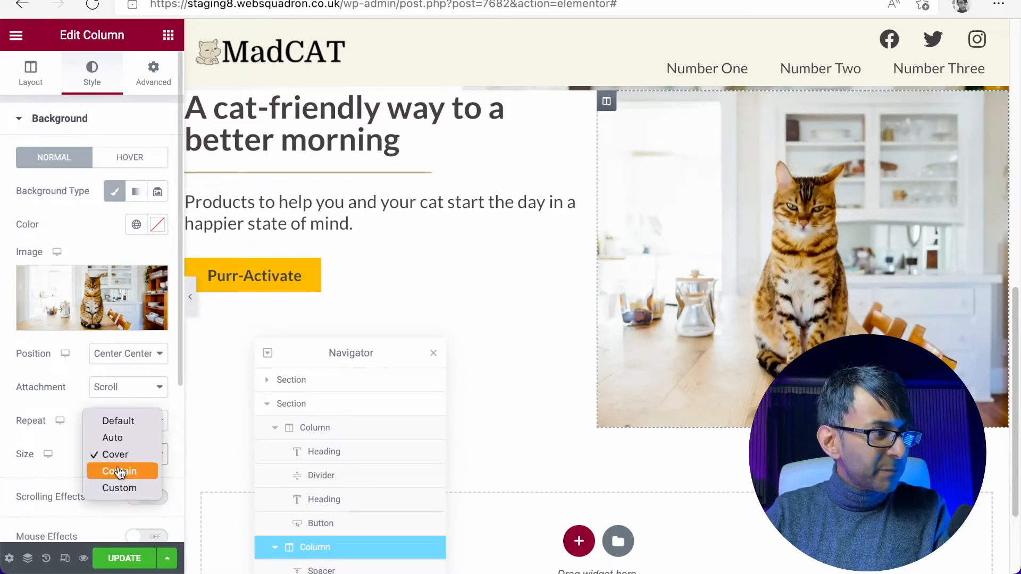
{"action": "left_click", "coordinate": [119, 471]}
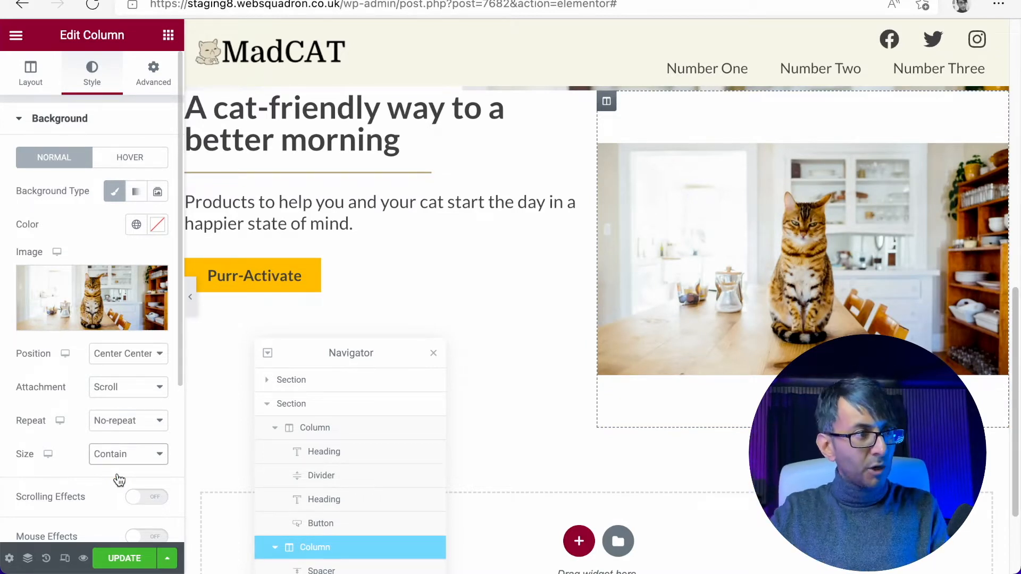
{"action": "left_click", "coordinate": [122, 455]}
{"action": "left_click", "coordinate": [130, 438]}
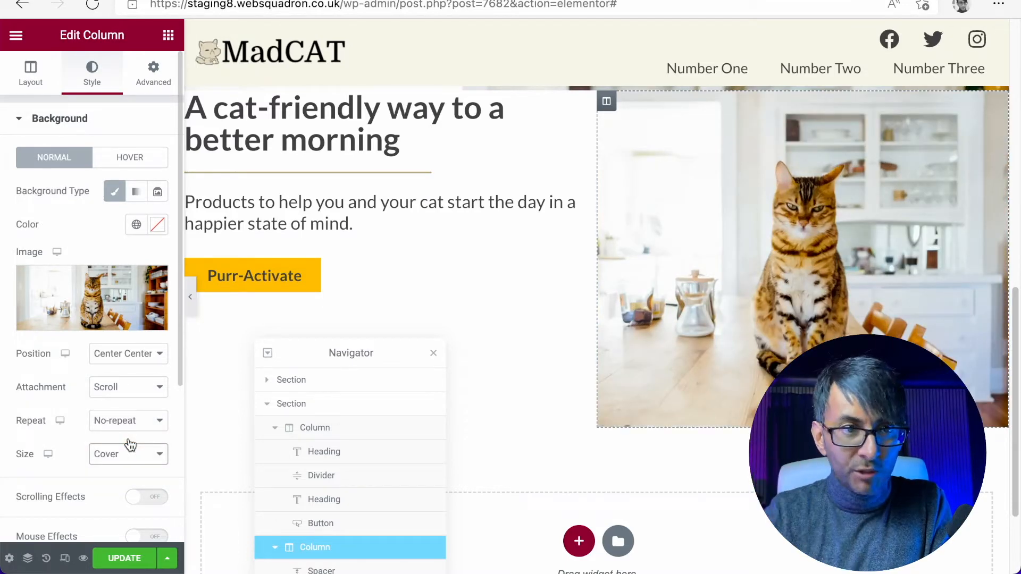
- Flip the second column's background cat photo horizontally, save the edited image and reinsert it as the background
{"action": "scroll", "coordinate": [612, 431], "scroll_direction": "up", "scroll_amount": 1}
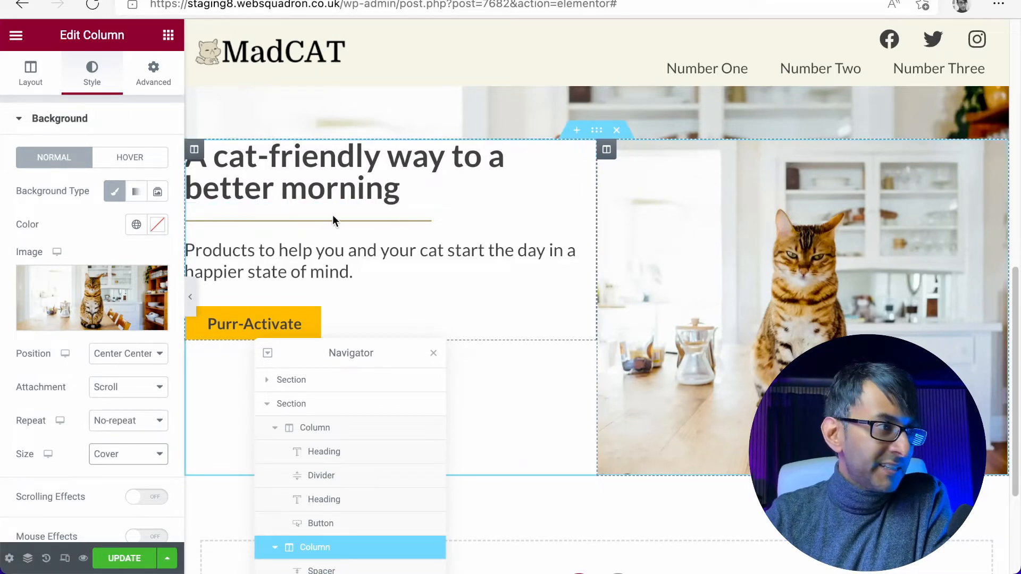
{"action": "left_click", "coordinate": [91, 288]}
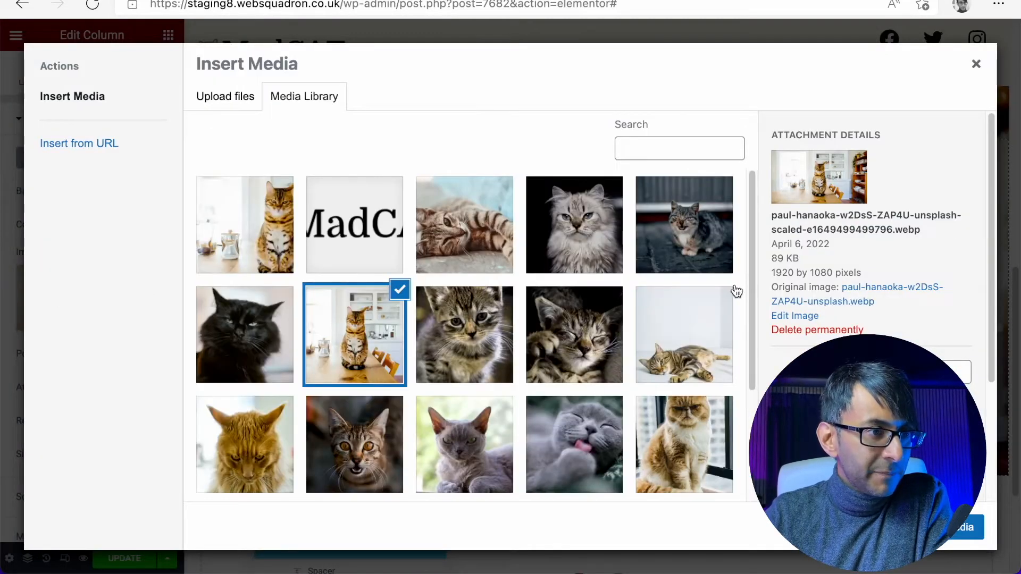
{"action": "left_click", "coordinate": [789, 319]}
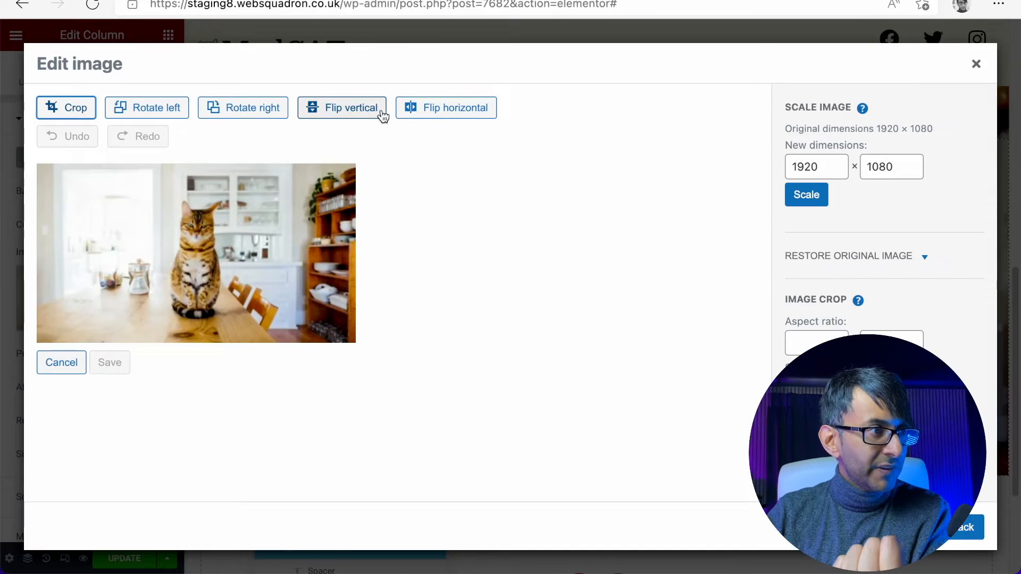
{"action": "left_click", "coordinate": [433, 109]}
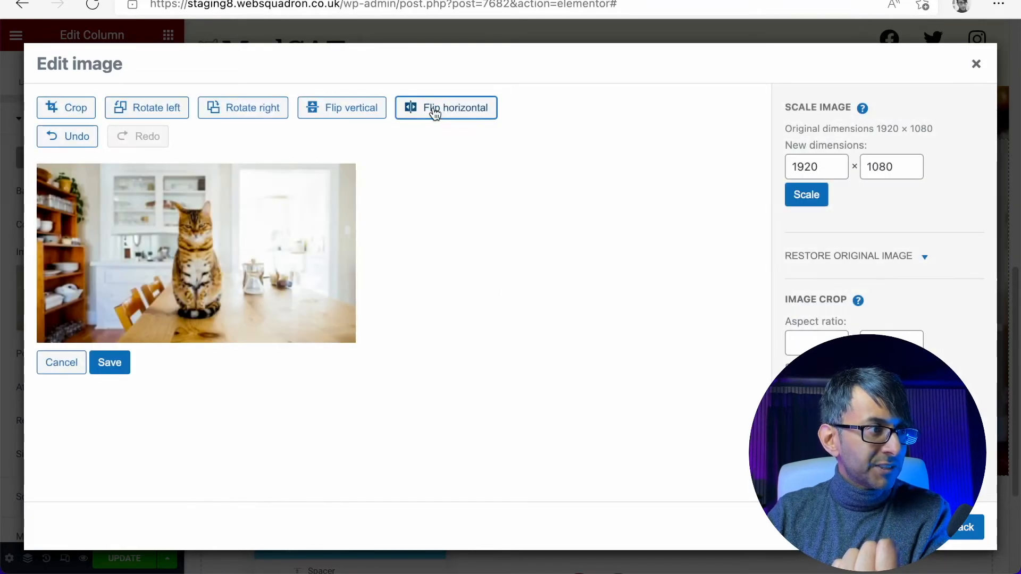
{"action": "left_click", "coordinate": [119, 366]}
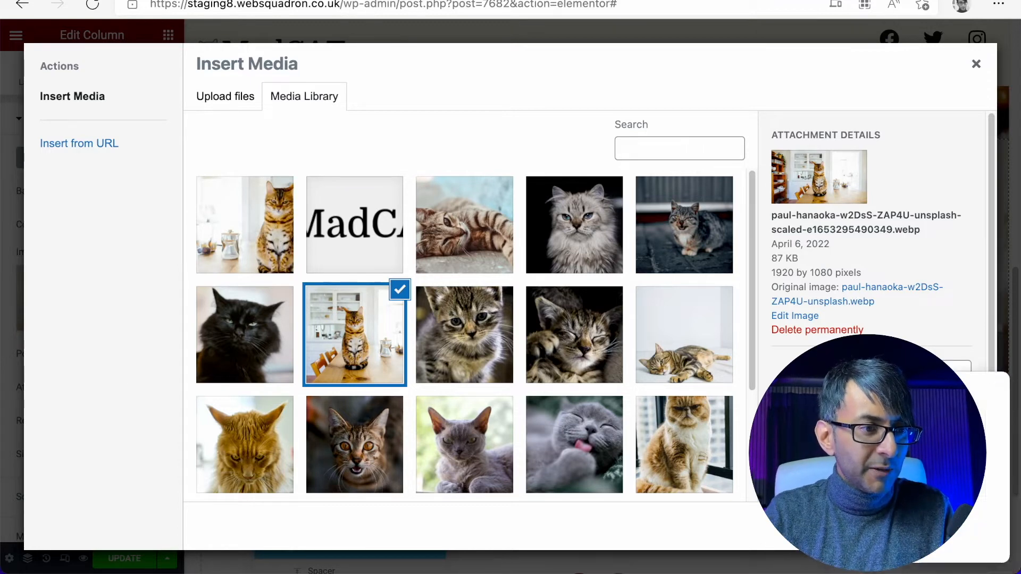
{"action": "left_click", "coordinate": [950, 527]}
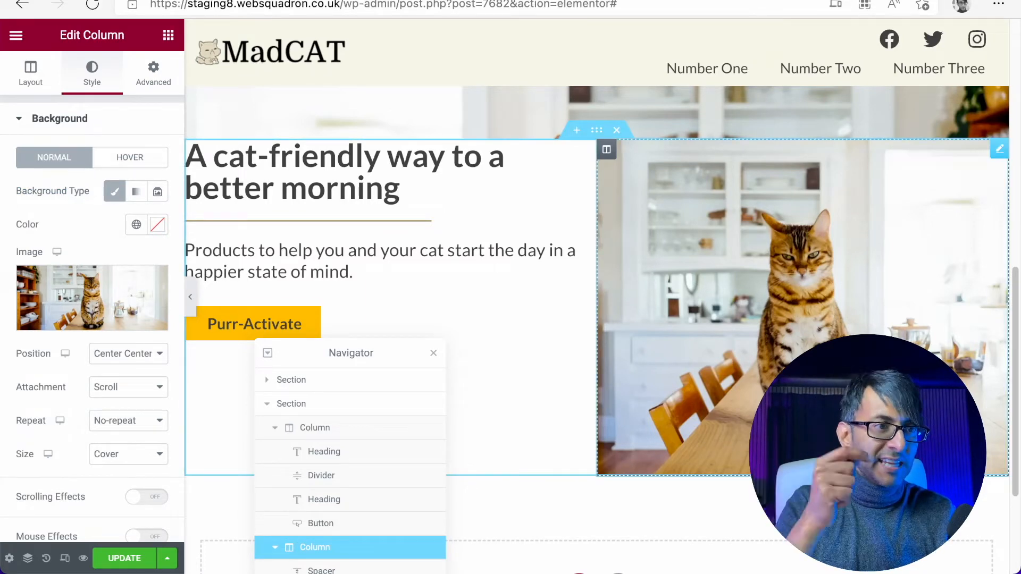
- Compare the two hero sections, close the Navigator and preview the new section at full page width
{"action": "scroll", "coordinate": [939, 313], "scroll_direction": "up", "scroll_amount": 6}
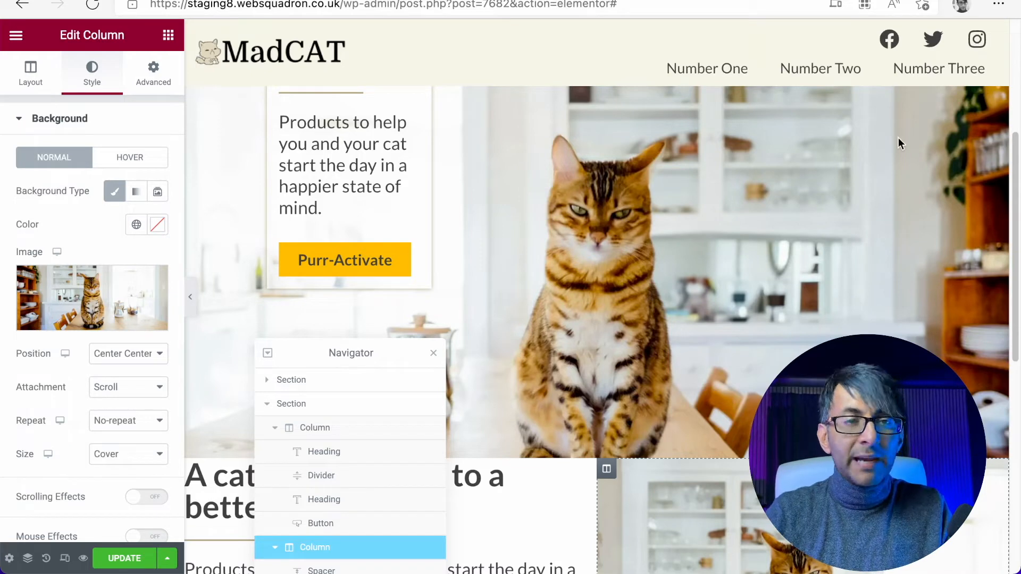
{"action": "left_click_drag", "start_coordinate": [1015, 176], "coordinate": [1016, 337]}
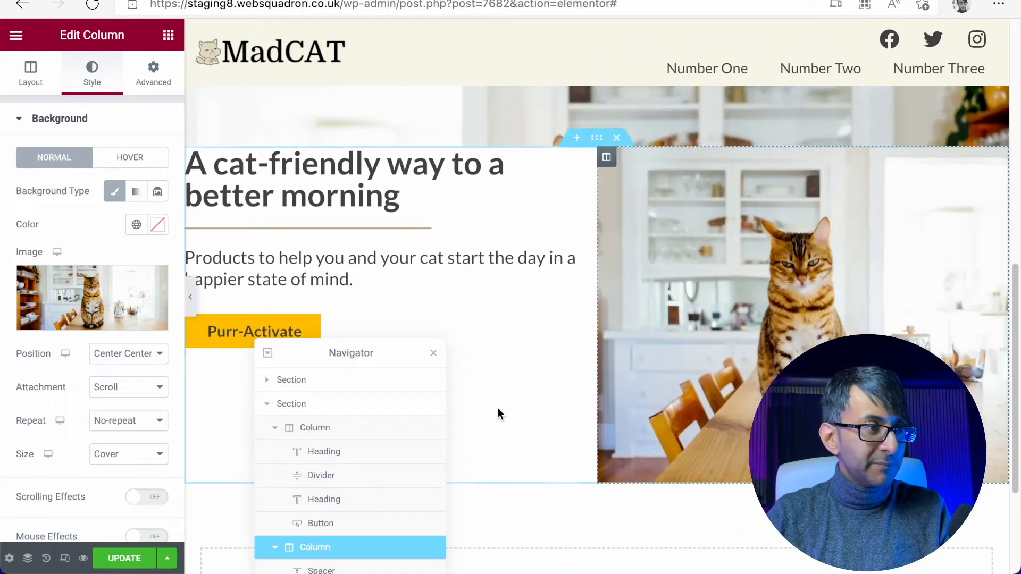
{"action": "left_click", "coordinate": [435, 354]}
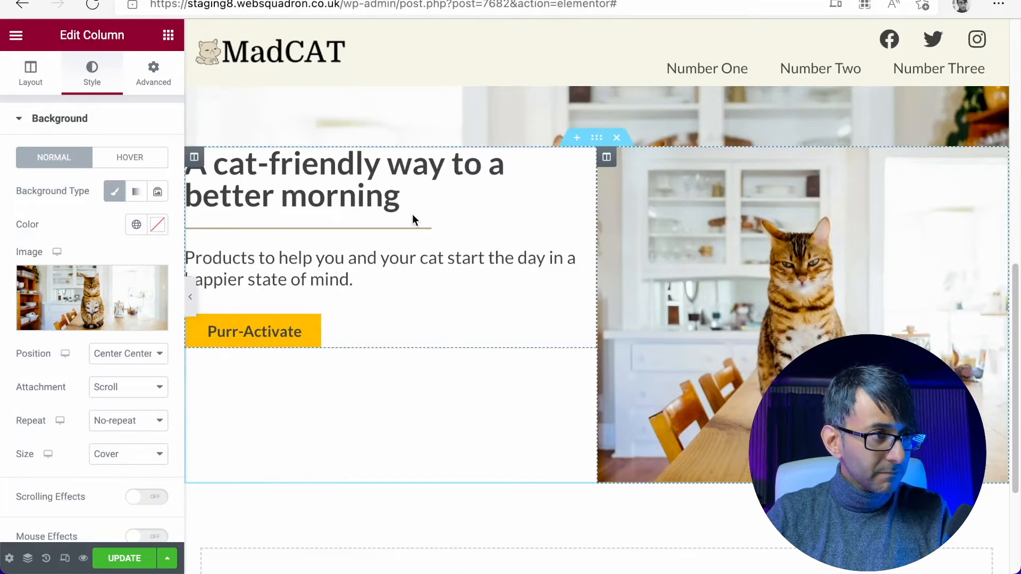
{"action": "left_click", "coordinate": [191, 299]}
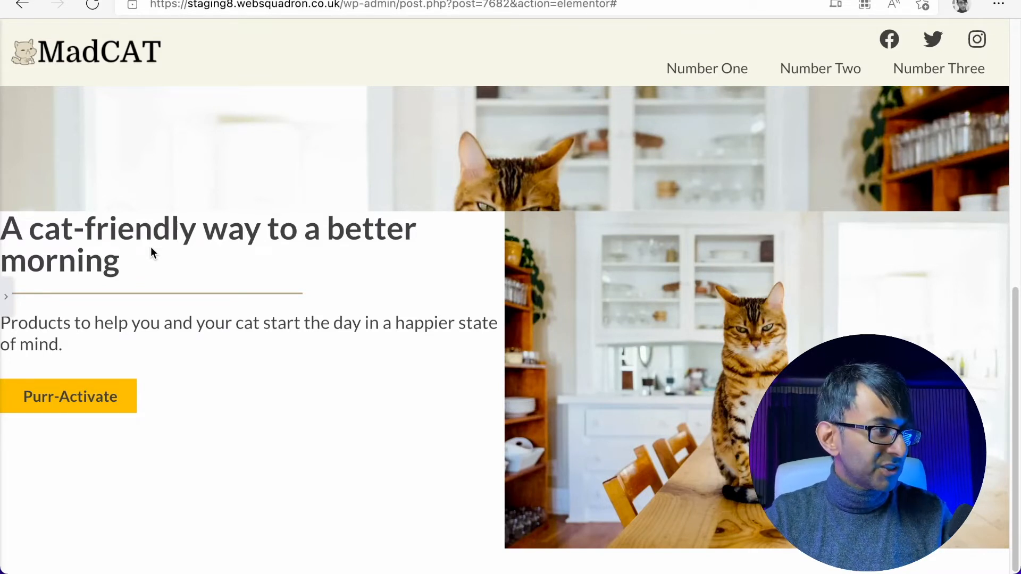
{"action": "left_click", "coordinate": [6, 297]}
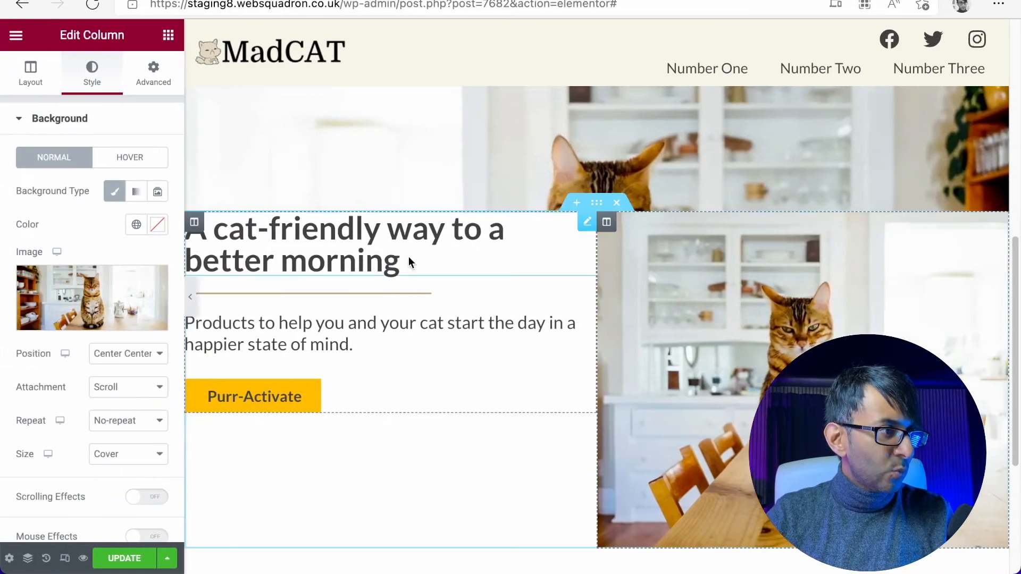
- Set the two-column section's column position to Middle
{"action": "left_click", "coordinate": [196, 224]}
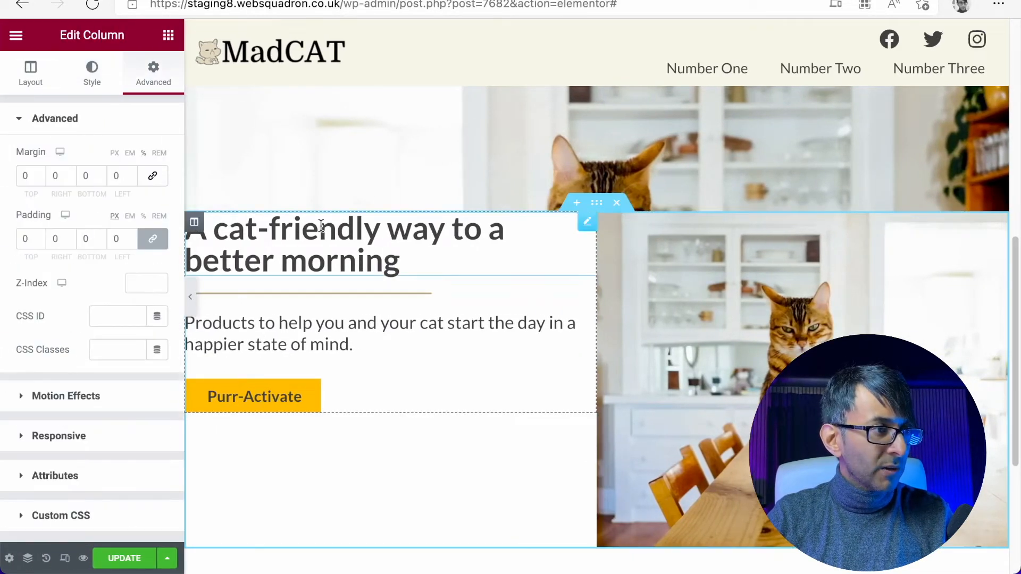
{"action": "left_click", "coordinate": [598, 208]}
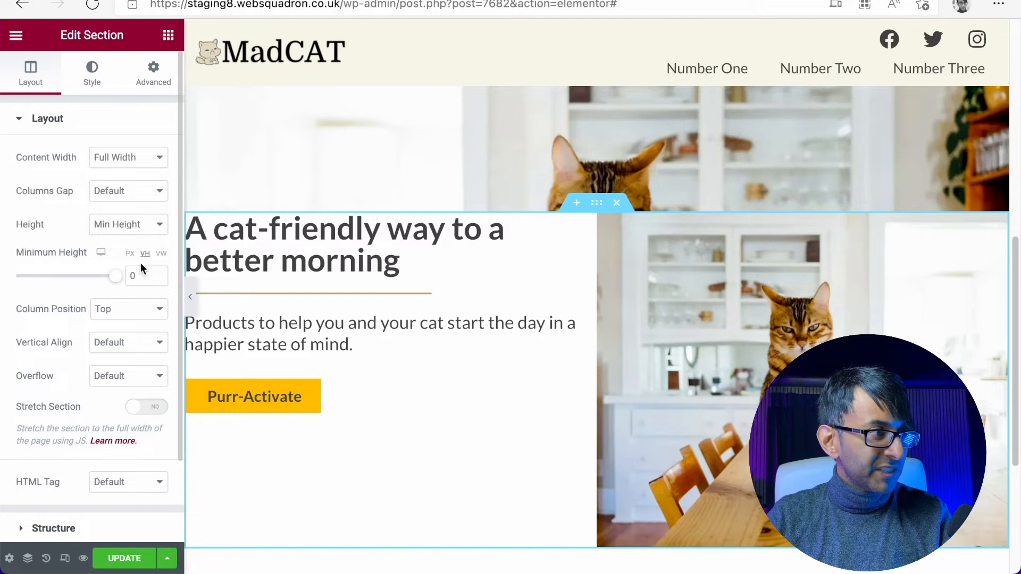
{"action": "left_click", "coordinate": [130, 316]}
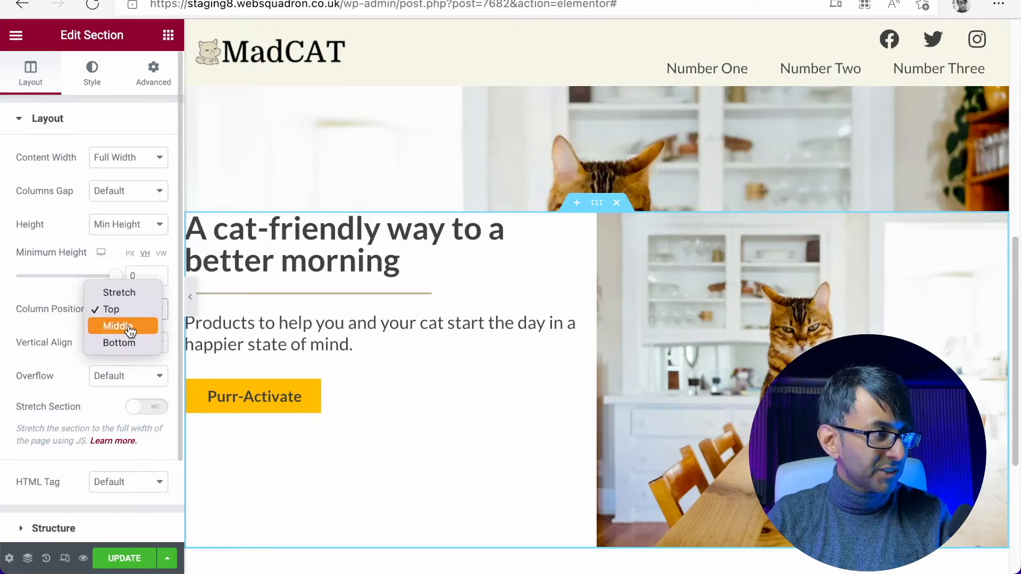
{"action": "left_click", "coordinate": [130, 331]}
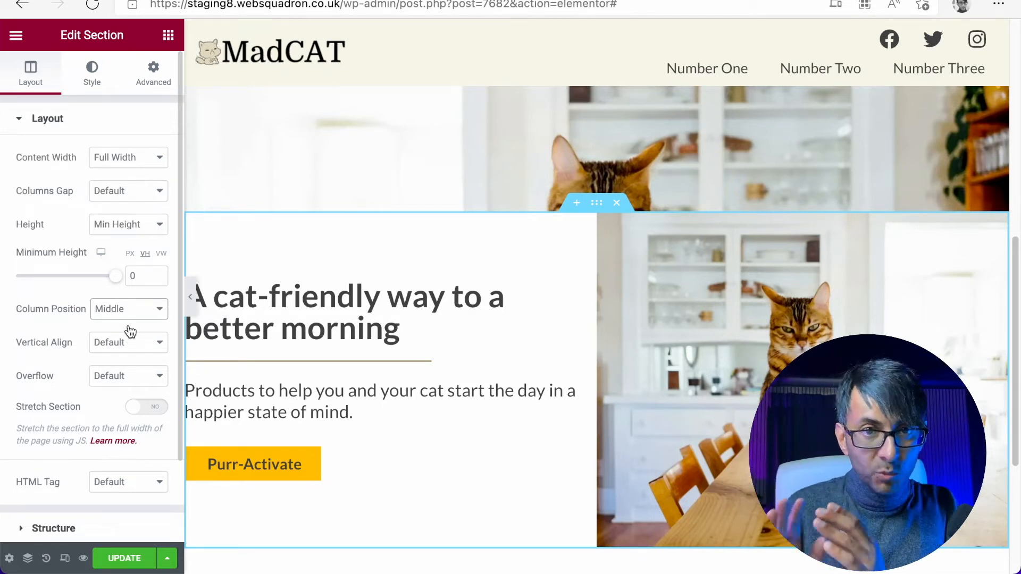
- Unlink the text column's padding, set its left and right padding to 50 px and preview the page at full width
{"action": "left_click", "coordinate": [197, 290]}
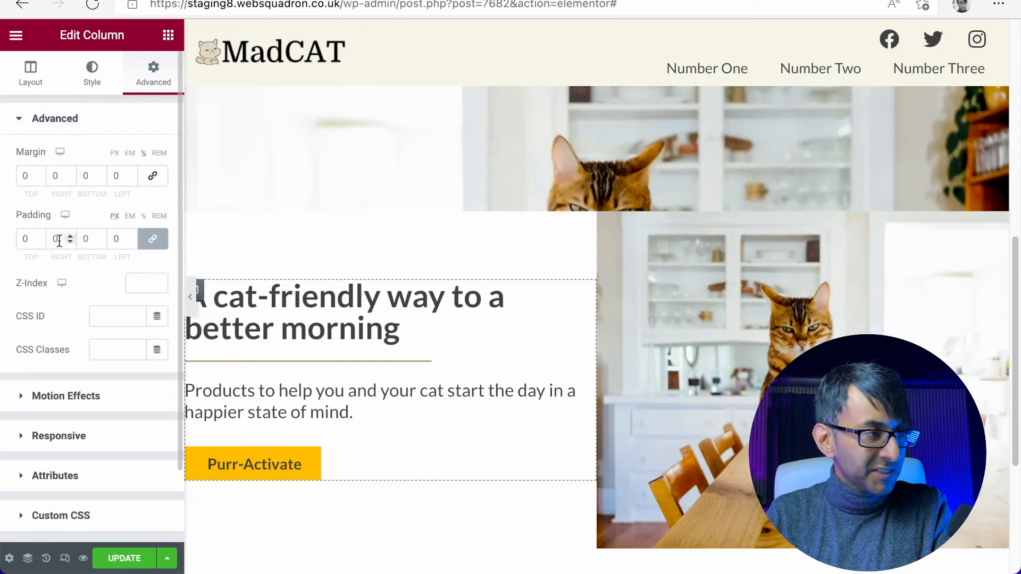
{"action": "left_click", "coordinate": [152, 239]}
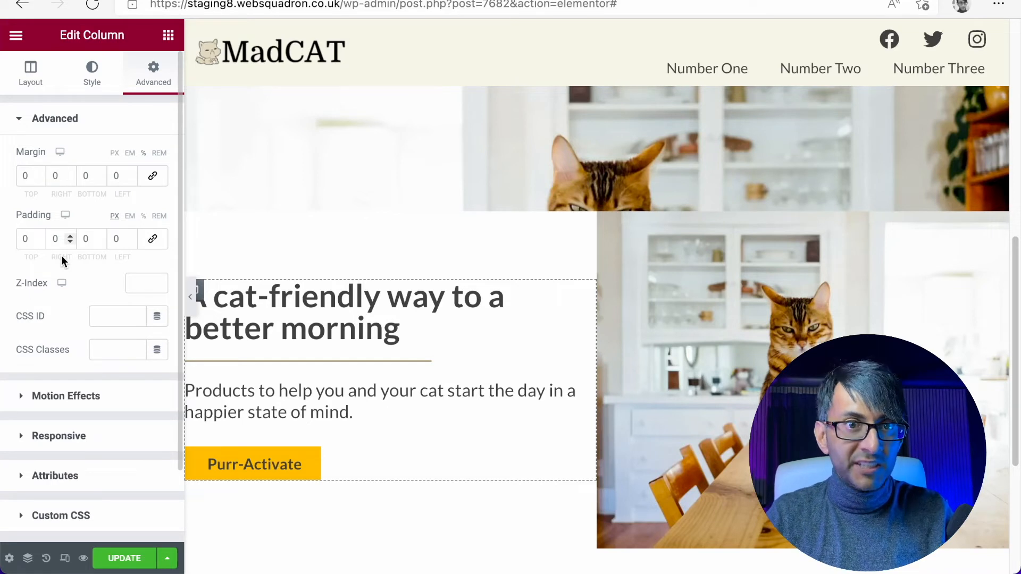
{"action": "left_click_drag", "start_coordinate": [59, 240], "coordinate": [38, 237]}
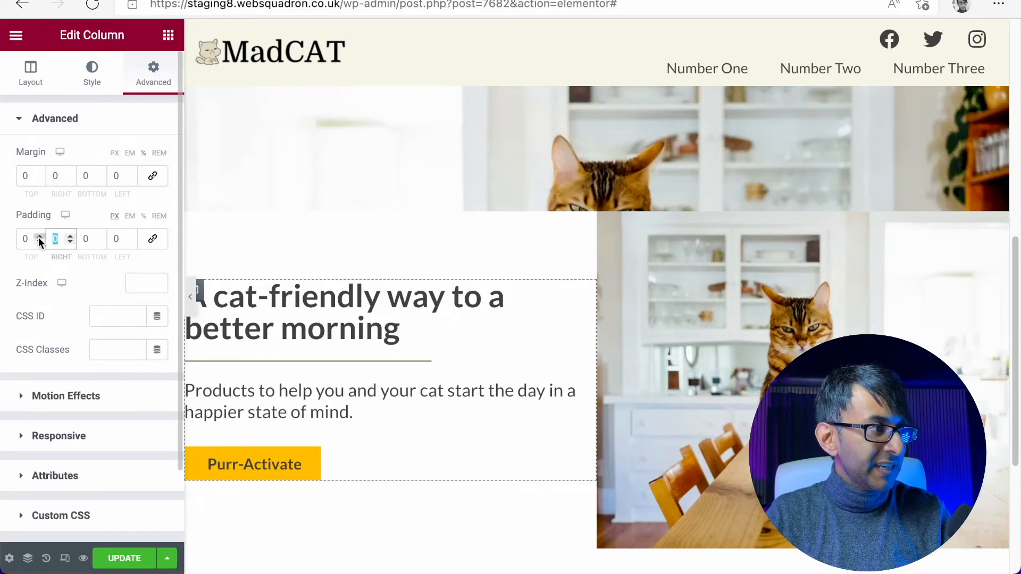
{"action": "left_click_drag", "start_coordinate": [120, 239], "coordinate": [102, 239]}
{"action": "type", "text": "50"}
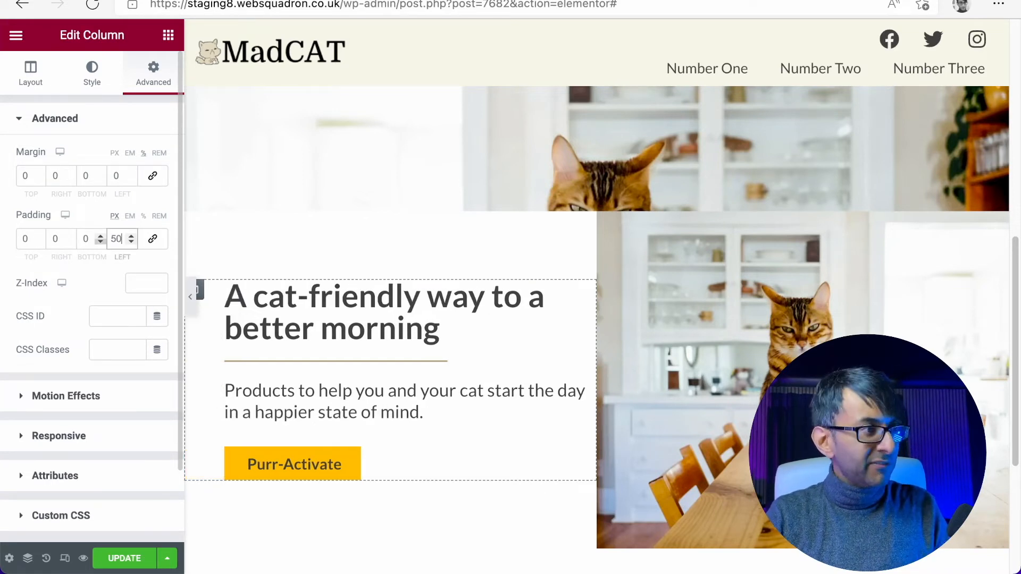
{"action": "left_click_drag", "start_coordinate": [60, 239], "coordinate": [3, 224]}
{"action": "type", "text": "50"}
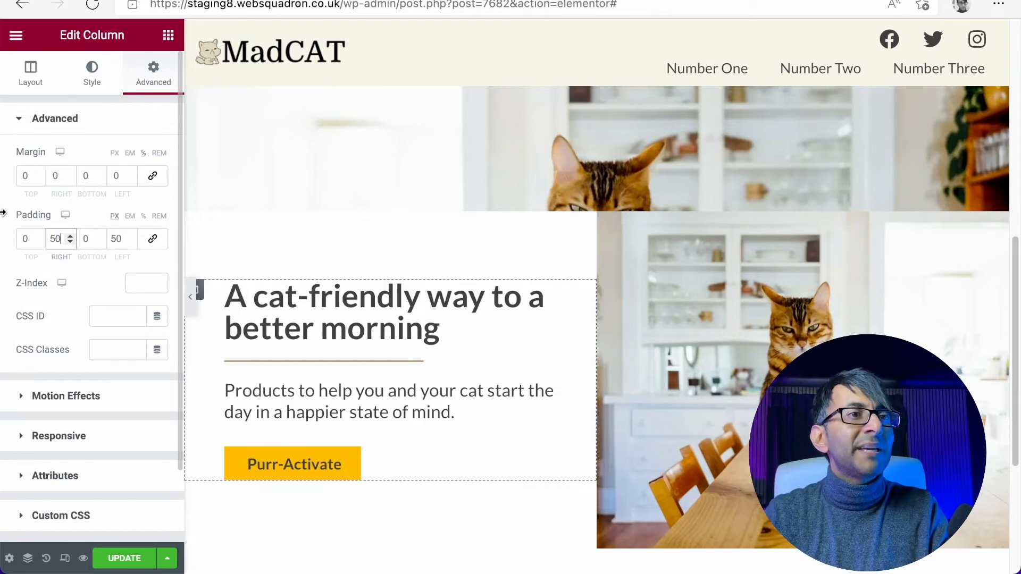
{"action": "left_click", "coordinate": [194, 296]}
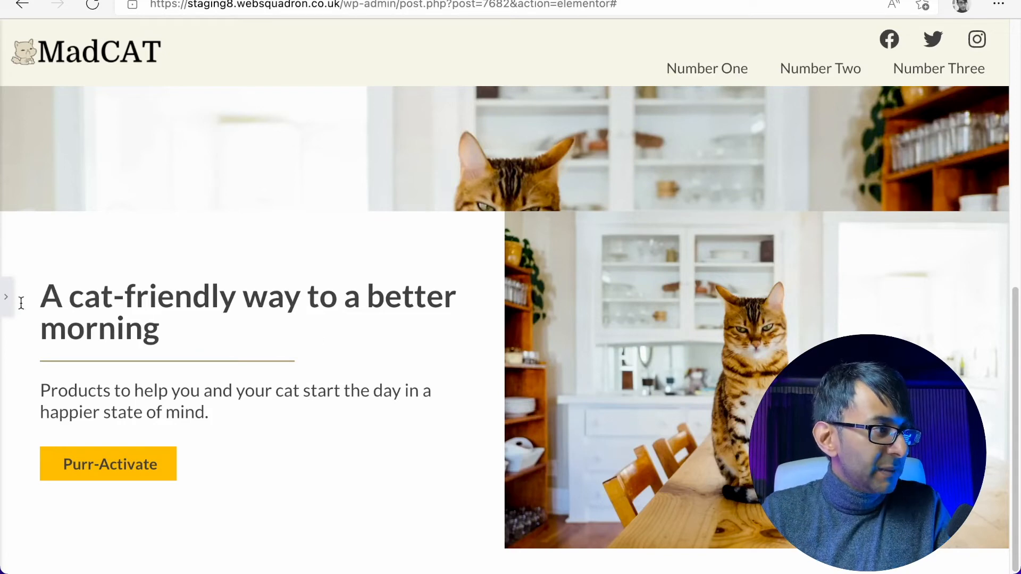
{"action": "left_click", "coordinate": [6, 297]}
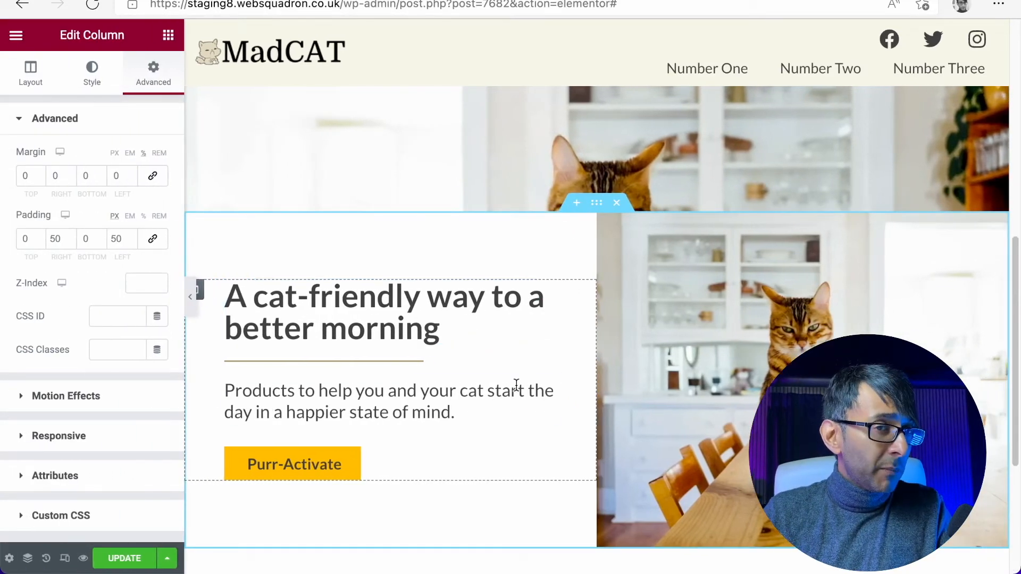
- Set the text column's right padding to 100 px and preview how the text wraps at full width
{"action": "double_click", "coordinate": [59, 239]}
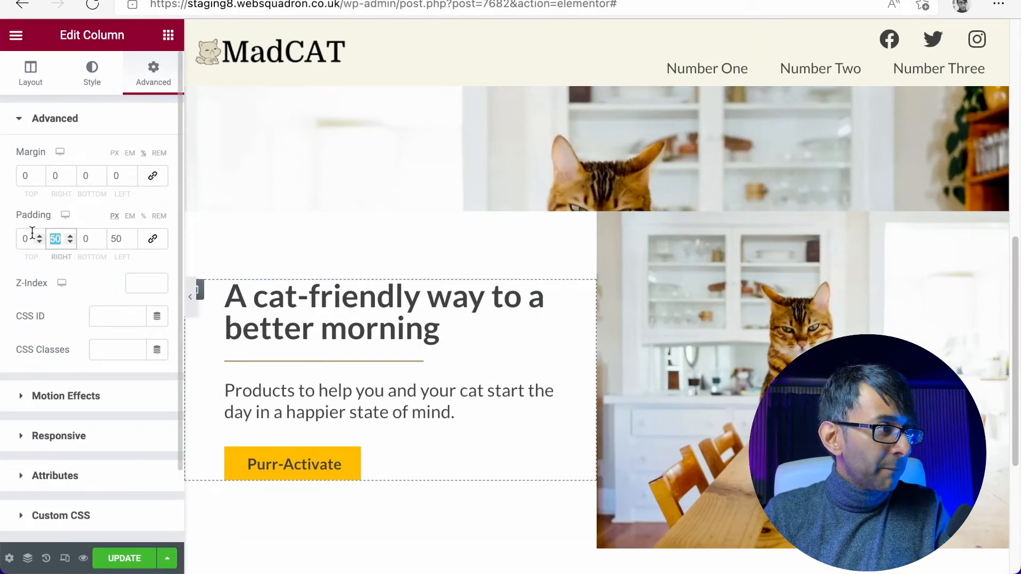
{"action": "type", "text": "100"}
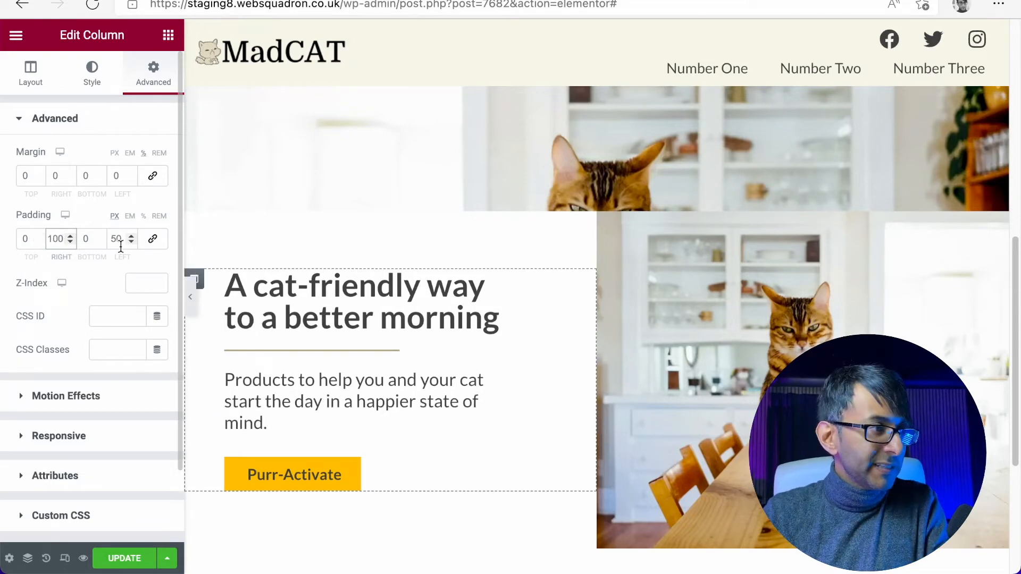
{"action": "left_click", "coordinate": [193, 311]}
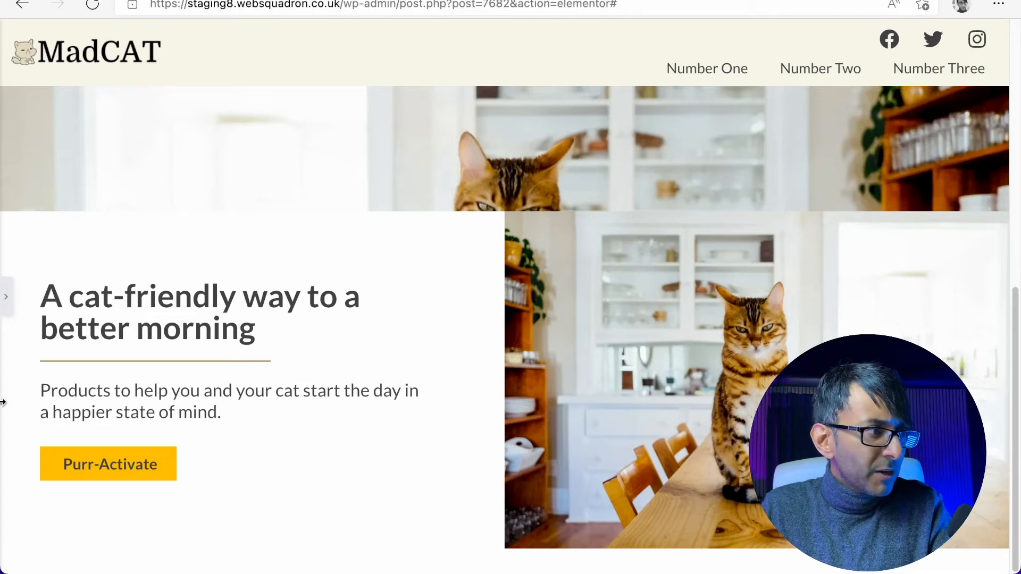
{"action": "left_click_drag", "start_coordinate": [42, 389], "coordinate": [145, 391]}
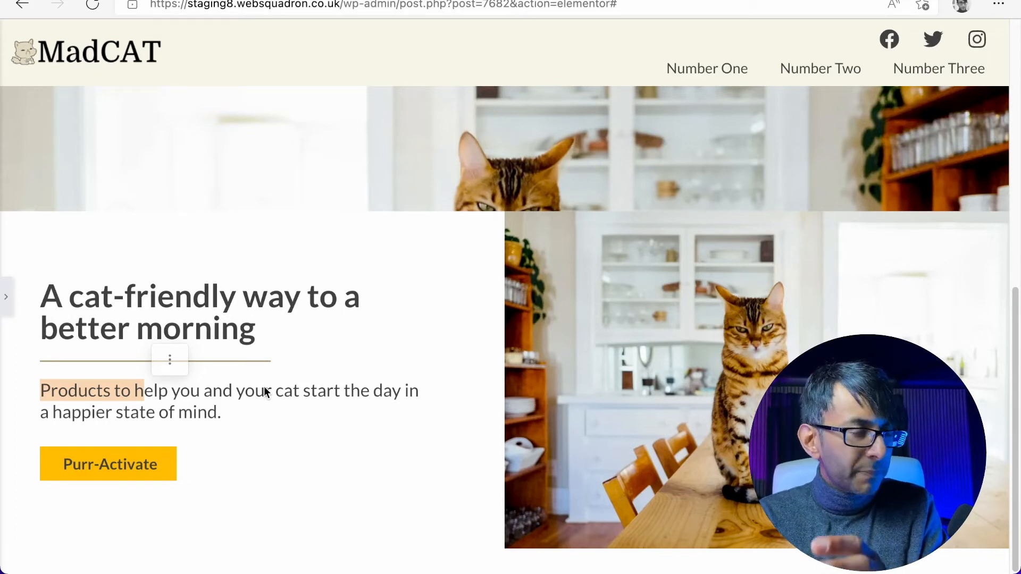
{"action": "left_click", "coordinate": [7, 296]}
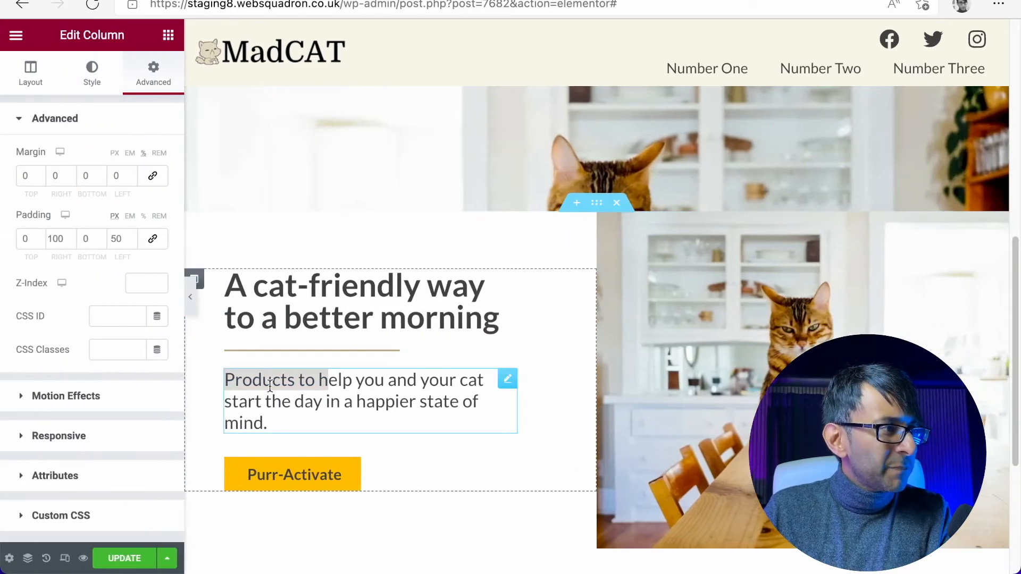
- Shorten the subheading to "Help you and your cat start the day in a happier state of mind." and preview it at full width
{"action": "left_click", "coordinate": [26, 68]}
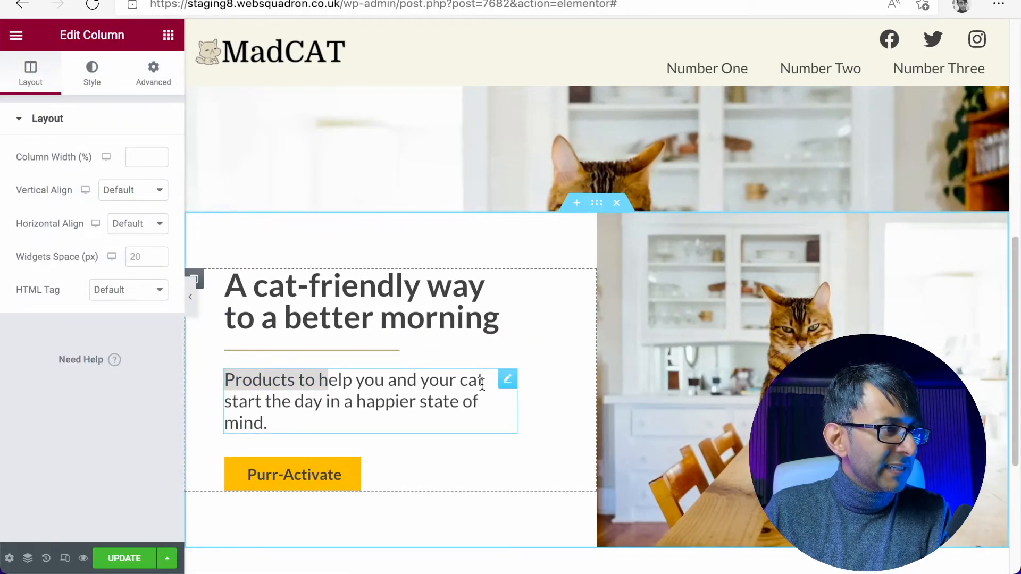
{"action": "left_click", "coordinate": [502, 380]}
{"action": "left_click_drag", "start_coordinate": [78, 174], "coordinate": [2, 176]}
{"action": "type", "text": "H"}
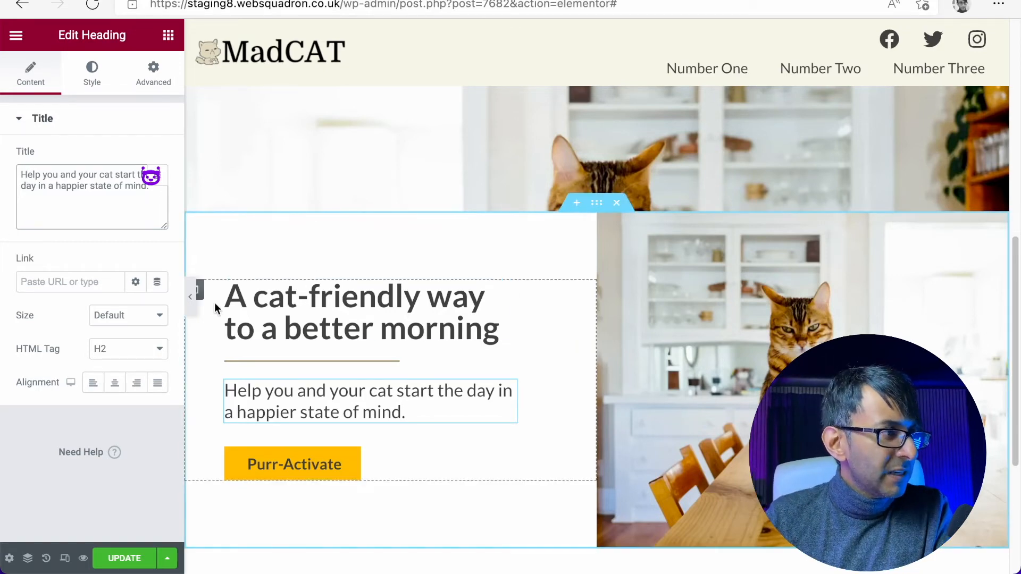
{"action": "left_click", "coordinate": [191, 298]}
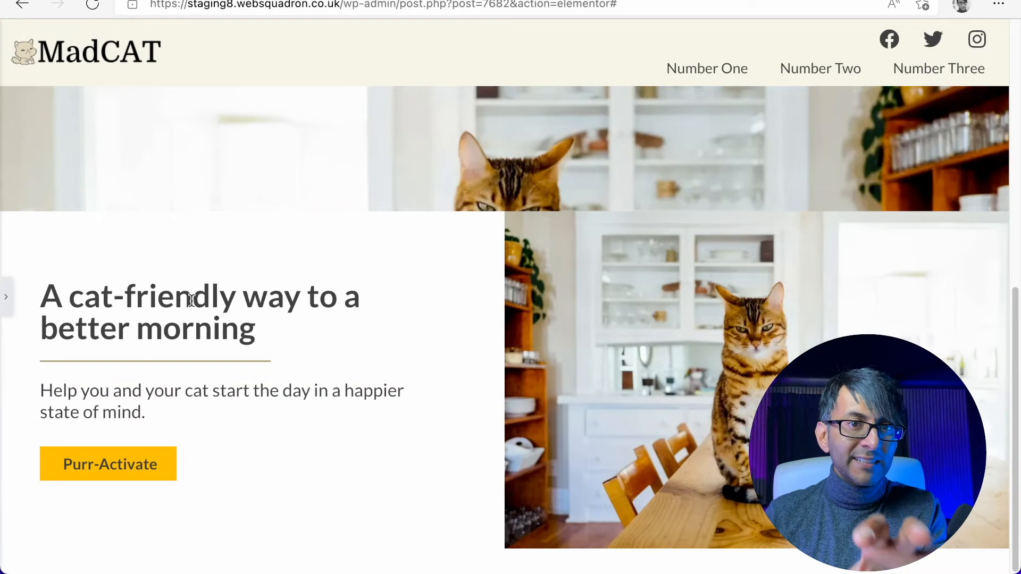
{"action": "left_click", "coordinate": [8, 306]}
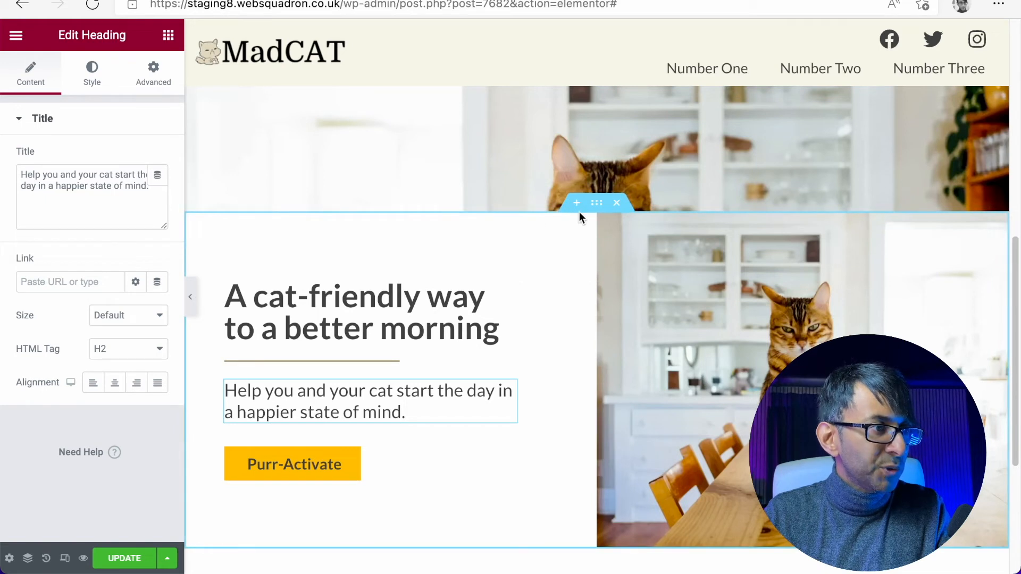
- Set the text column's background to the pale cream global color
{"action": "left_click", "coordinate": [201, 292]}
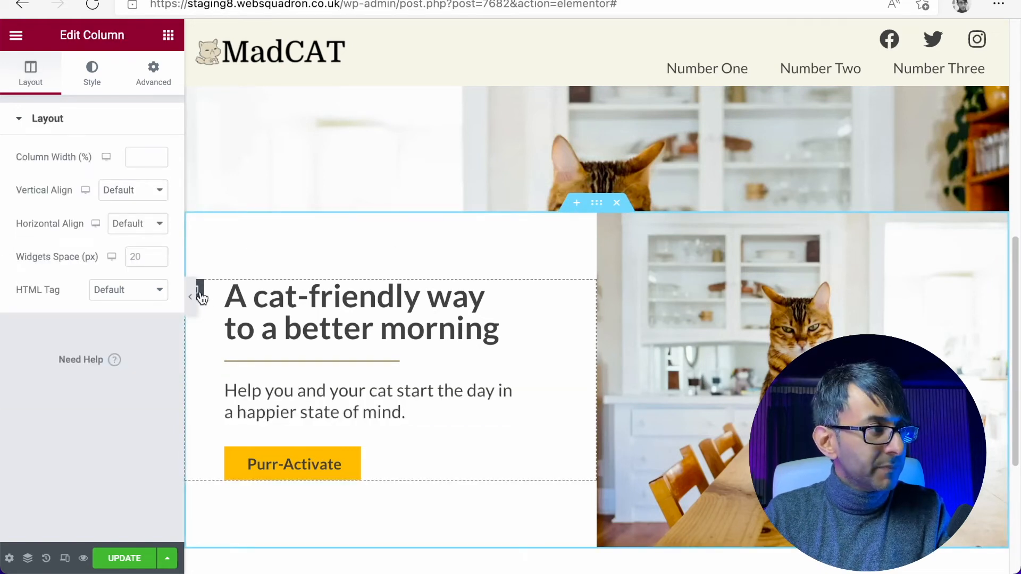
{"action": "left_click", "coordinate": [165, 72]}
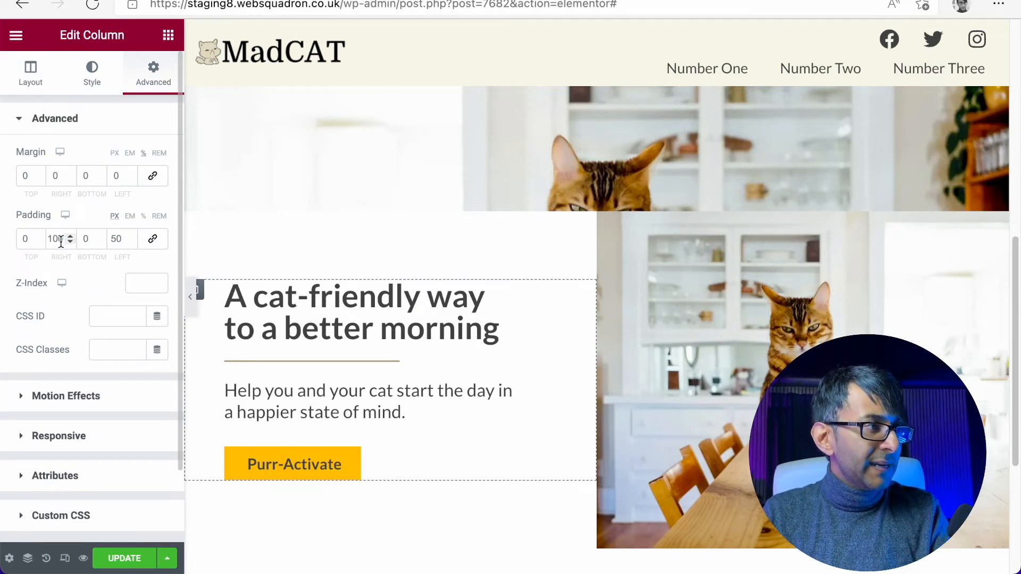
{"action": "left_click", "coordinate": [89, 71]}
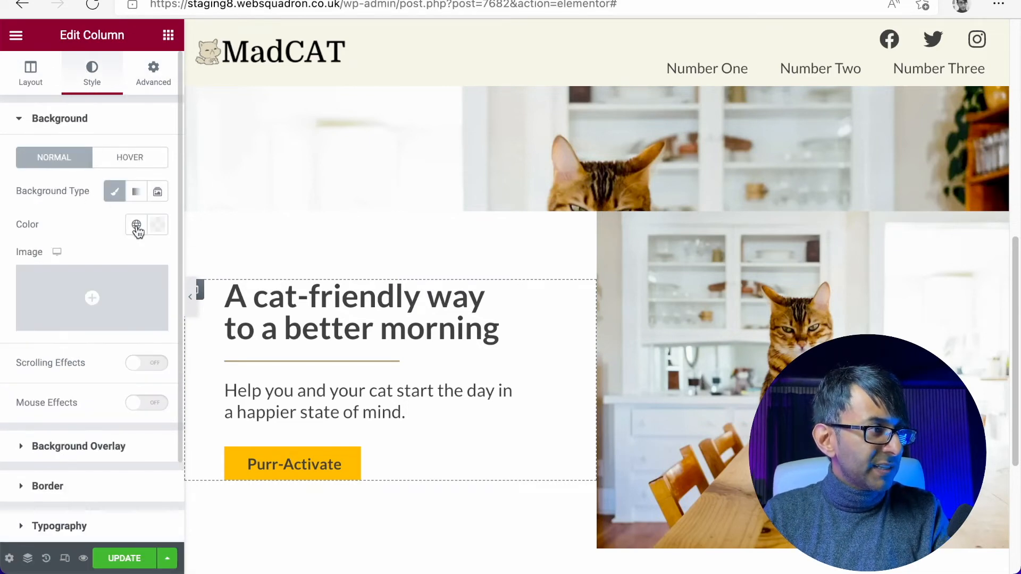
{"action": "left_click", "coordinate": [136, 226]}
{"action": "left_click", "coordinate": [123, 395]}
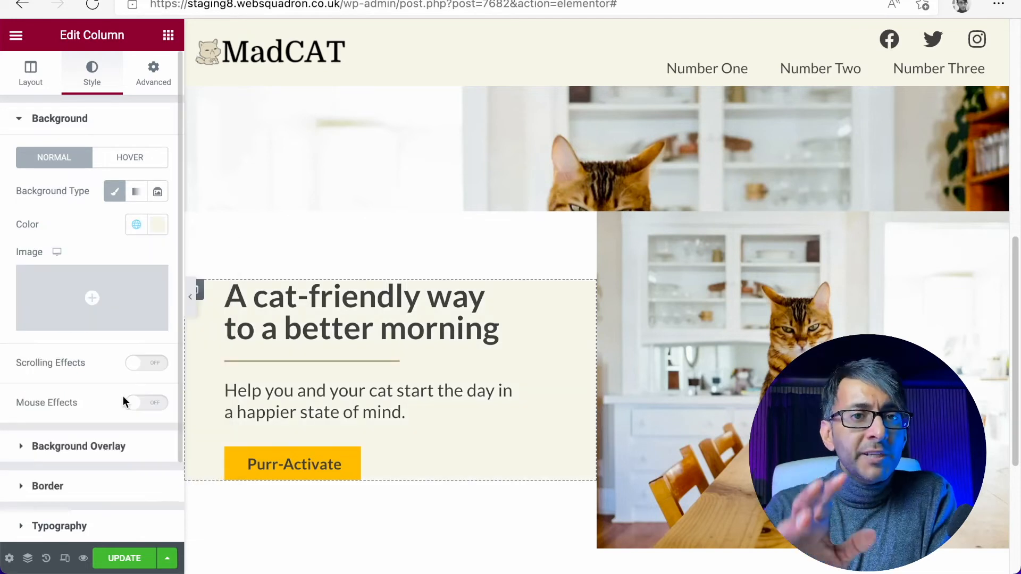
- Change the text column's background to the Yellowy global color (#FFBE00)
{"action": "left_click", "coordinate": [133, 228]}
{"action": "scroll", "coordinate": [114, 433], "scroll_direction": "down", "scroll_amount": 3}
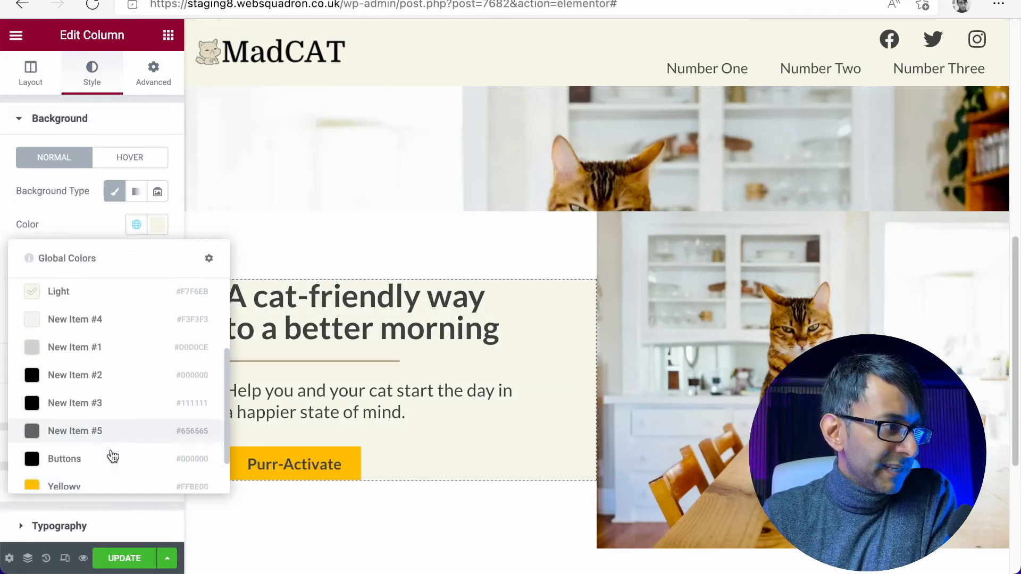
{"action": "scroll", "coordinate": [113, 457], "scroll_direction": "down", "scroll_amount": 2}
{"action": "left_click", "coordinate": [106, 444]}
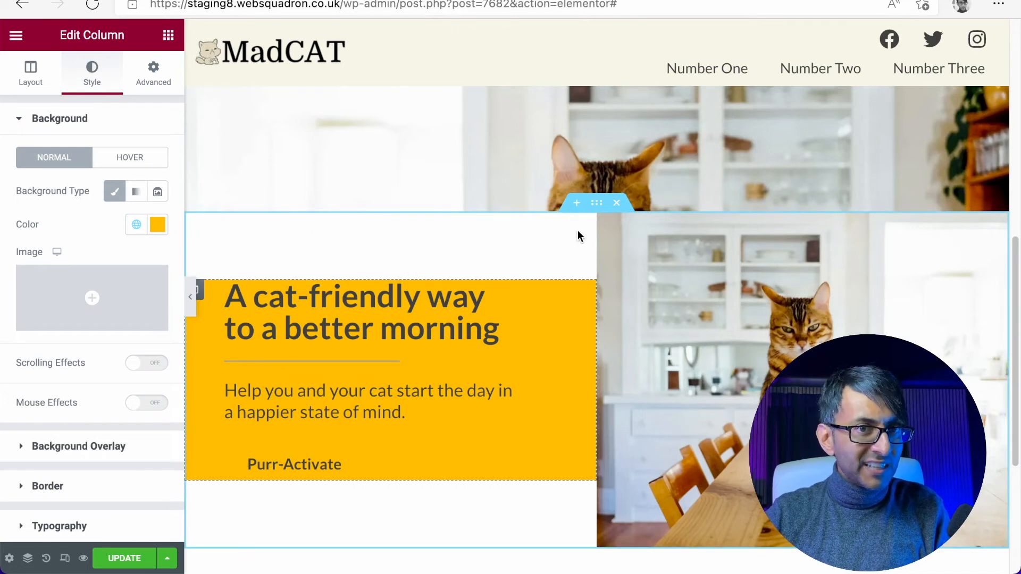
- Set the two-column section's height to Default and its vertical alignment to Middle
{"action": "left_click", "coordinate": [596, 205]}
{"action": "left_click", "coordinate": [31, 74]}
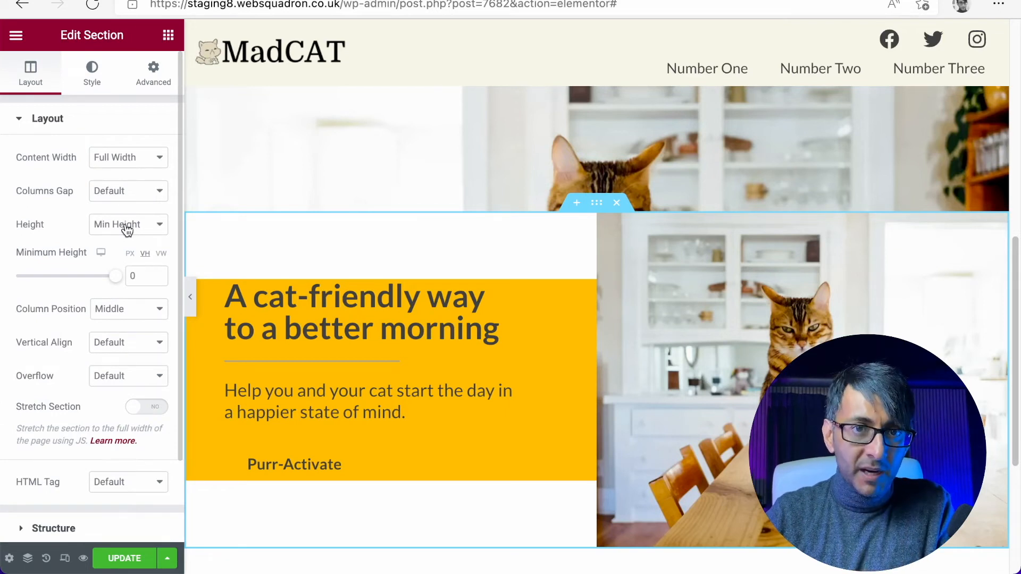
{"action": "left_click", "coordinate": [126, 230]}
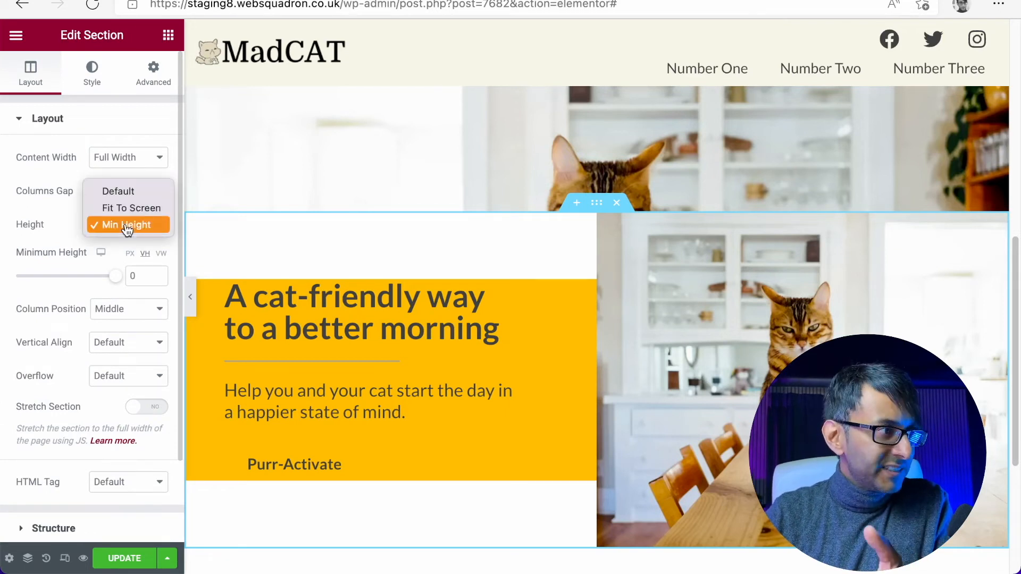
{"action": "left_click", "coordinate": [140, 196]}
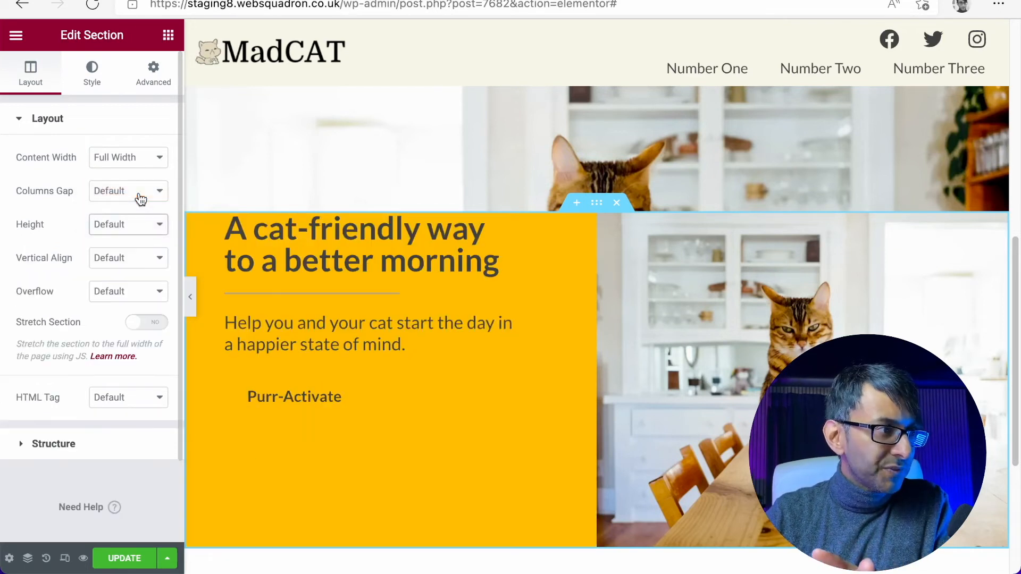
{"action": "left_click", "coordinate": [125, 260]}
{"action": "left_click", "coordinate": [132, 293]}
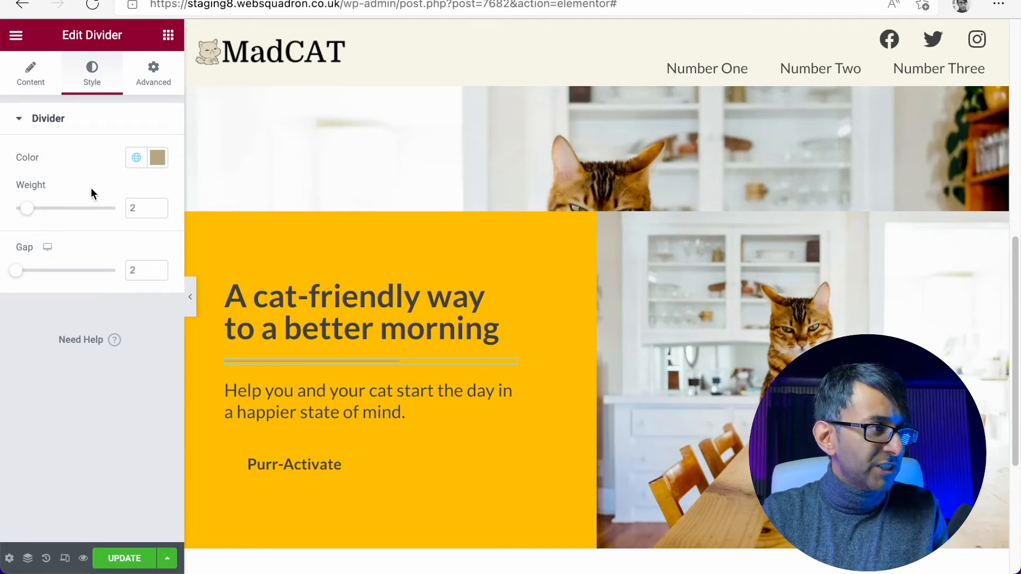
- Set the divider's weight to 4 and its width to 75%
{"action": "left_click_drag", "start_coordinate": [137, 211], "coordinate": [119, 204]}
{"action": "type", "text": "4"}
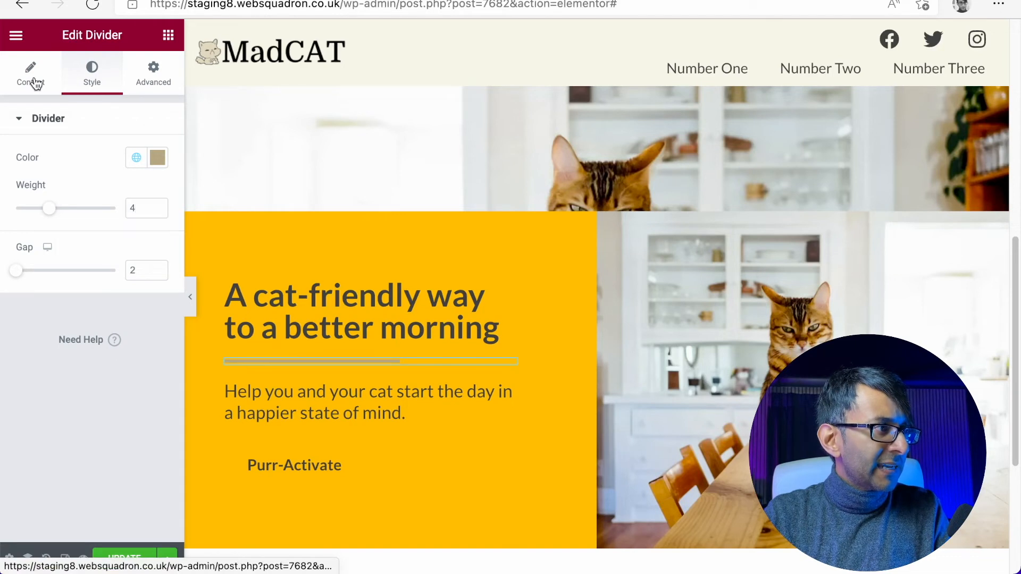
{"action": "left_click", "coordinate": [35, 84]}
{"action": "left_click_drag", "start_coordinate": [72, 214], "coordinate": [91, 213]}
{"action": "left_click", "coordinate": [157, 212]}
{"action": "left_click", "coordinate": [158, 212]}
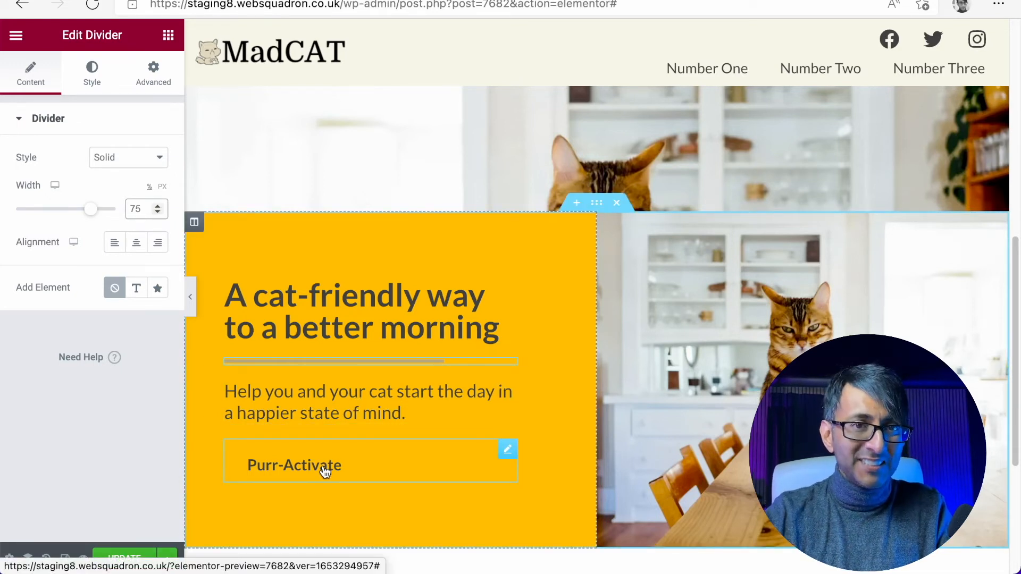
- Set the Purr-Activate button's background to the Light global color (#F7F6EB)
{"action": "left_click", "coordinate": [508, 451]}
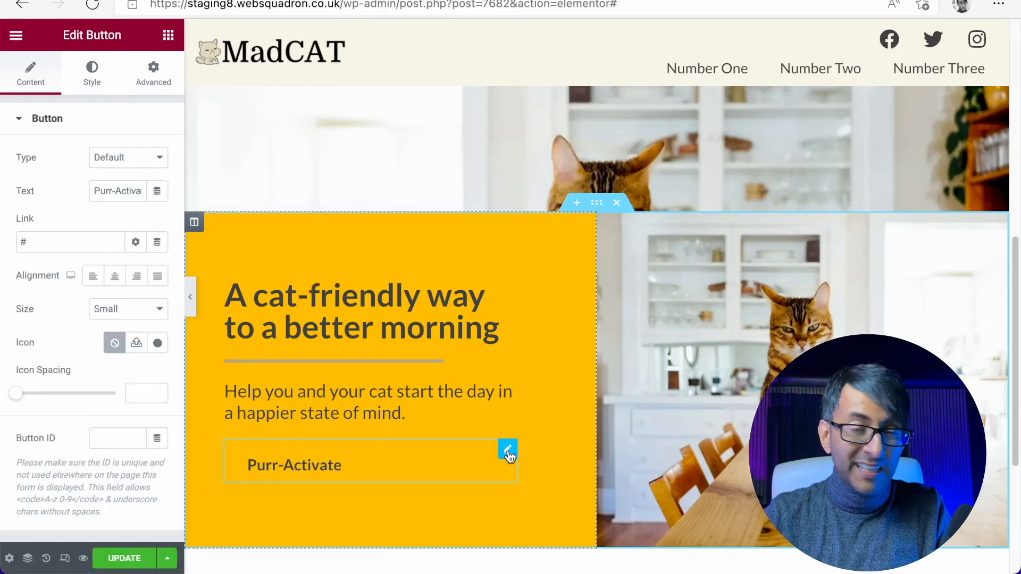
{"action": "left_click", "coordinate": [92, 88]}
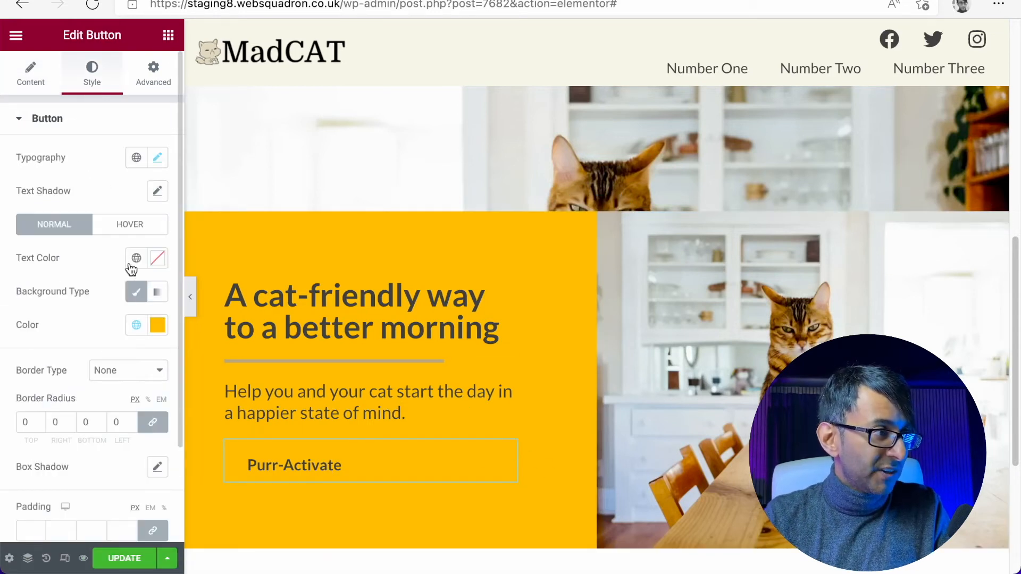
{"action": "left_click", "coordinate": [136, 325]}
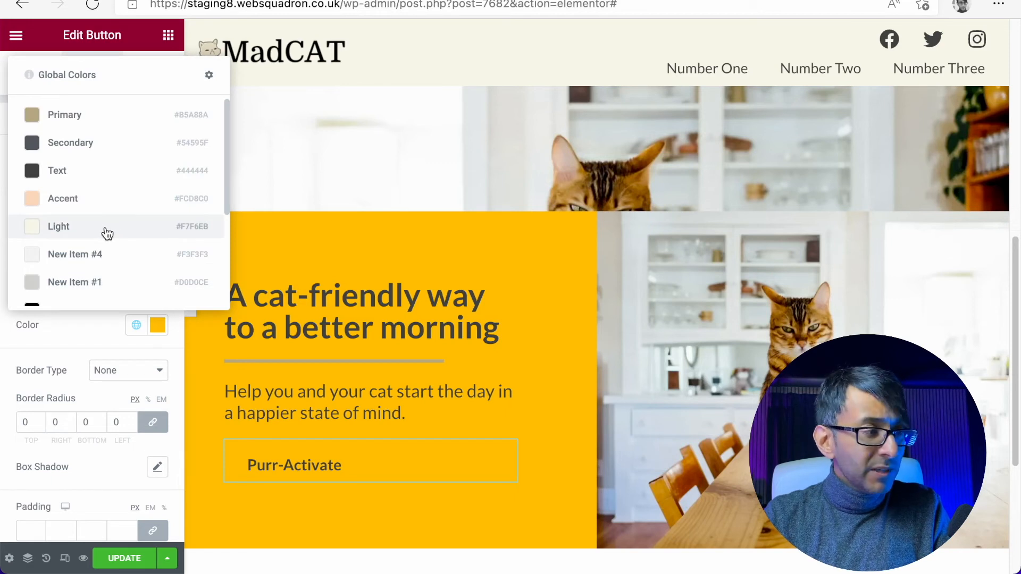
{"action": "left_click", "coordinate": [103, 234]}
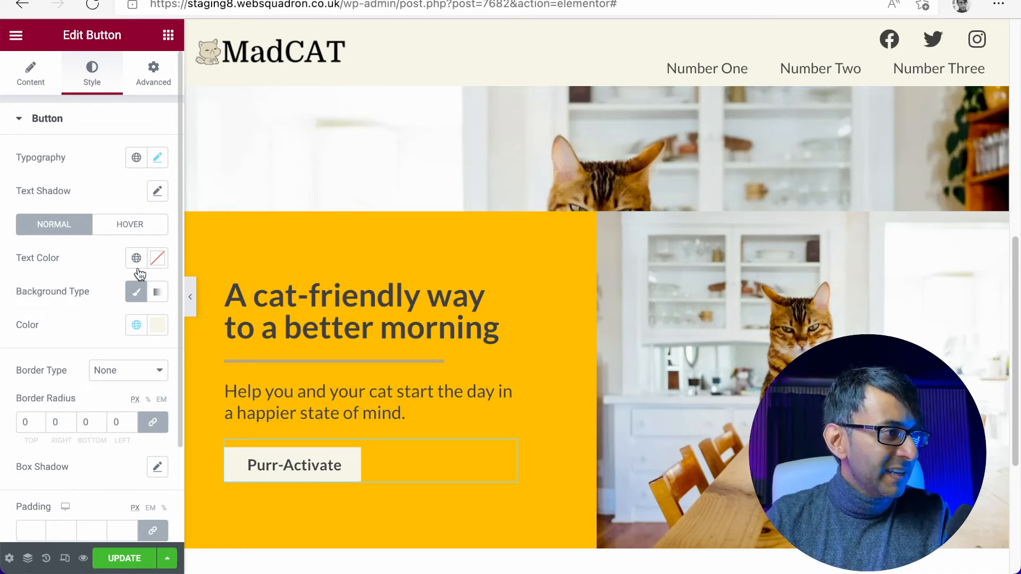
- Give the button a solid 2 px border on all sides in the Primary global color (#B5A88A)
{"action": "left_click", "coordinate": [141, 232]}
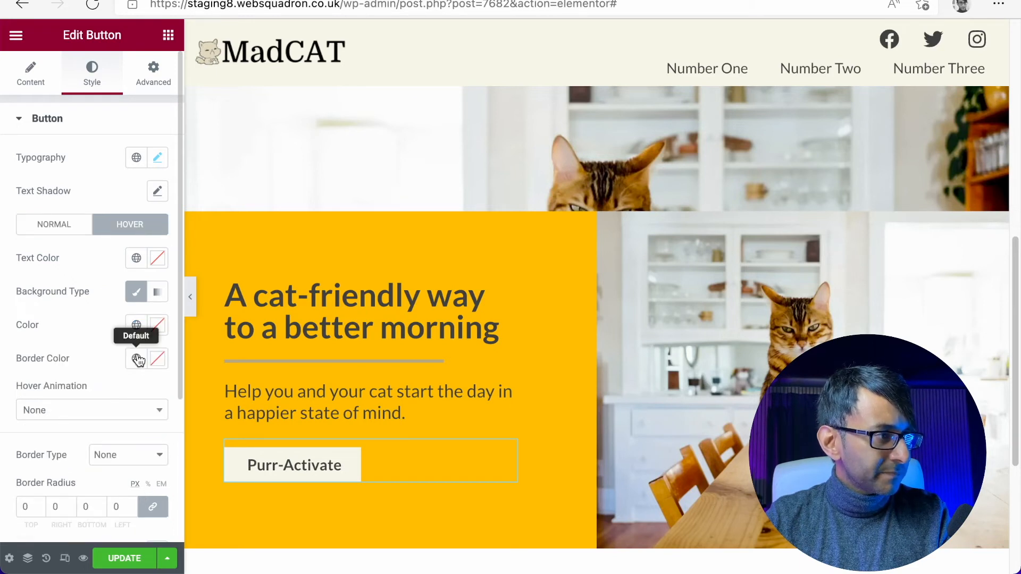
{"action": "left_click", "coordinate": [63, 231]}
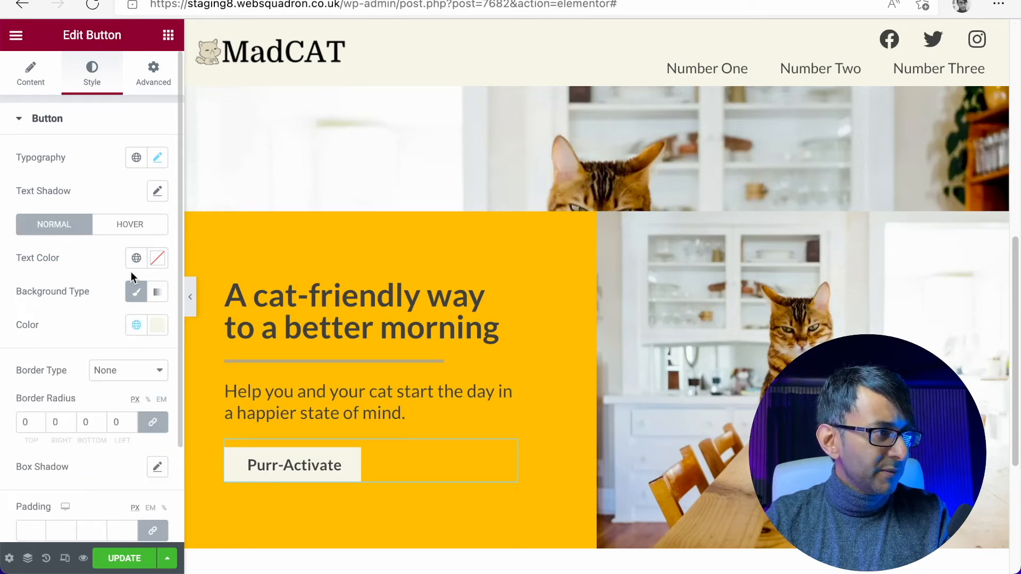
{"action": "left_click", "coordinate": [127, 370]}
{"action": "left_click", "coordinate": [119, 387]}
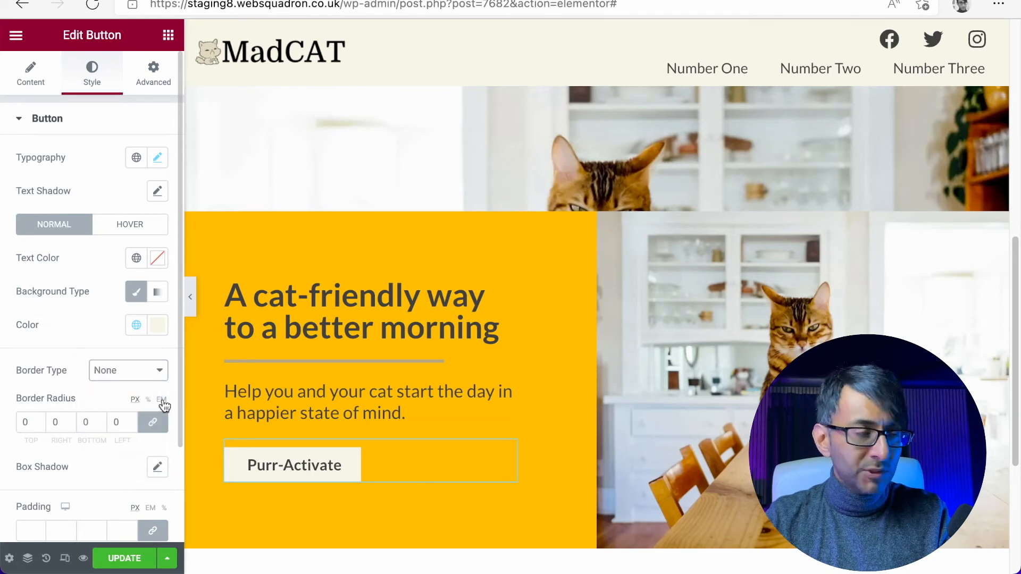
{"action": "scroll", "coordinate": [101, 398], "scroll_direction": "down", "scroll_amount": 3}
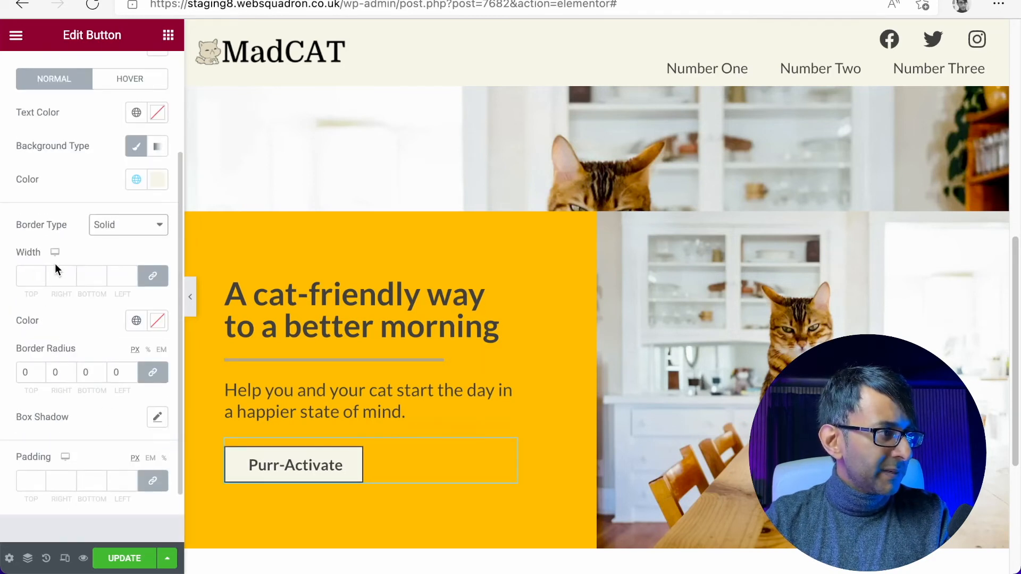
{"action": "left_click", "coordinate": [39, 273]}
{"action": "type", "text": "2"}
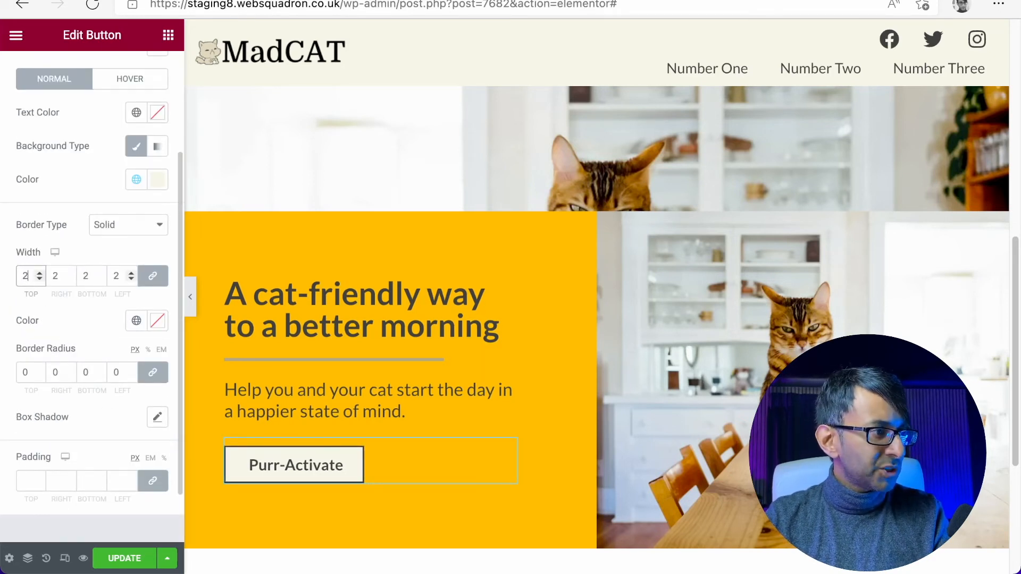
{"action": "left_click", "coordinate": [140, 323]}
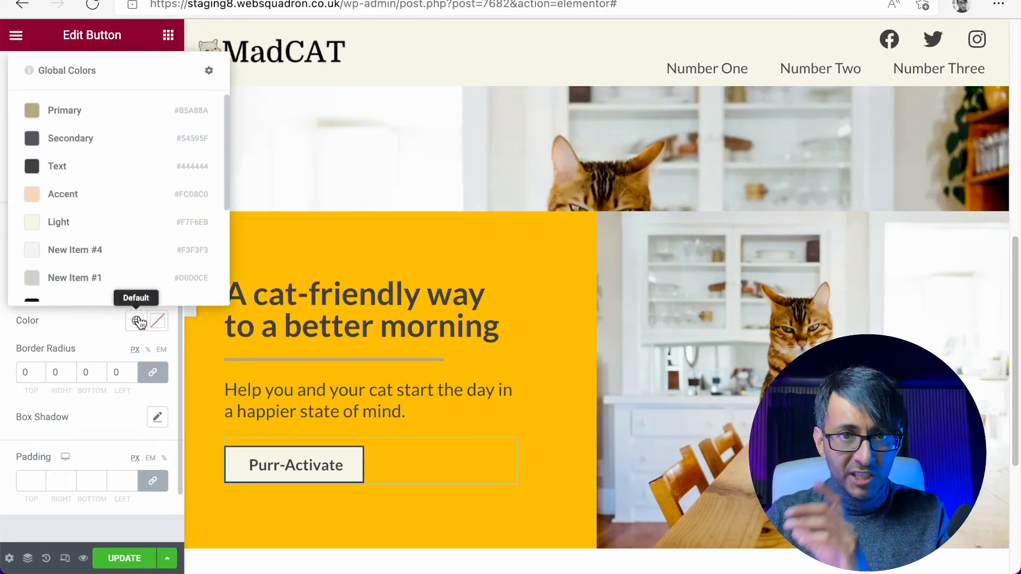
{"action": "left_click", "coordinate": [93, 113]}
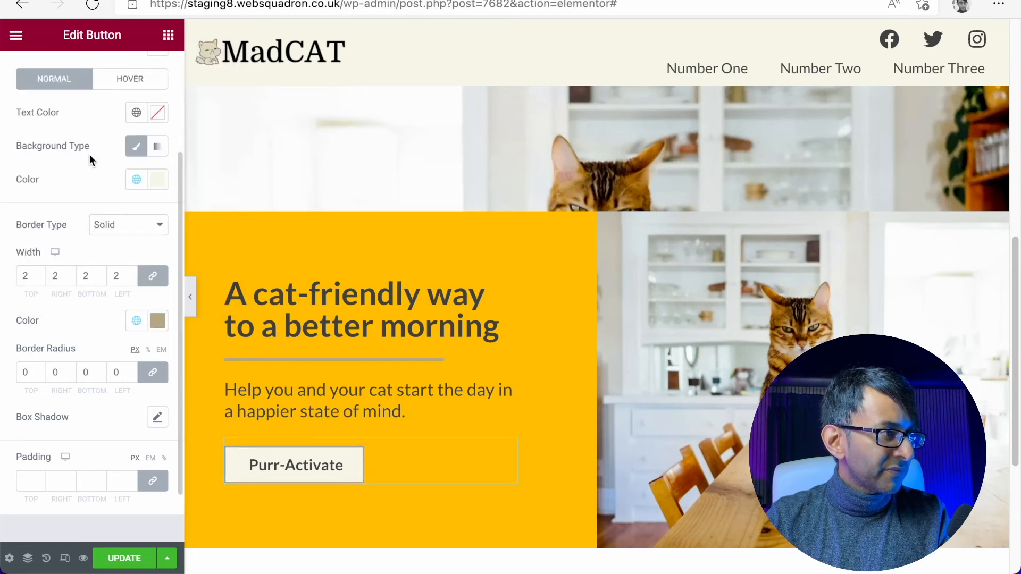
- Set the button's normal text color to the dark grey global color
{"action": "scroll", "coordinate": [106, 187], "scroll_direction": "up", "scroll_amount": 2}
{"action": "scroll", "coordinate": [135, 186], "scroll_direction": "down", "scroll_amount": 3}
{"action": "scroll", "coordinate": [142, 187], "scroll_direction": "up", "scroll_amount": 4}
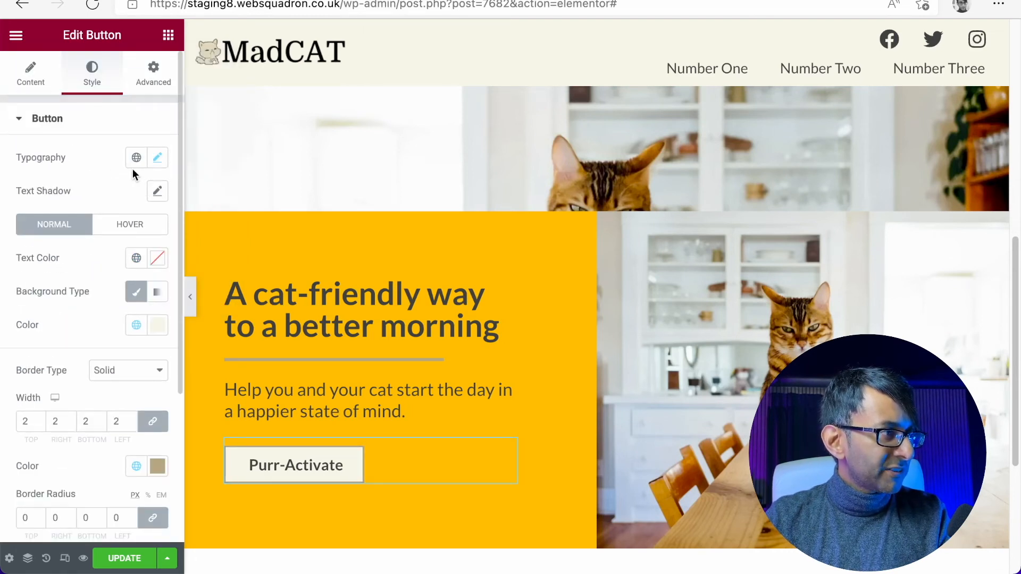
{"action": "left_click", "coordinate": [136, 257]}
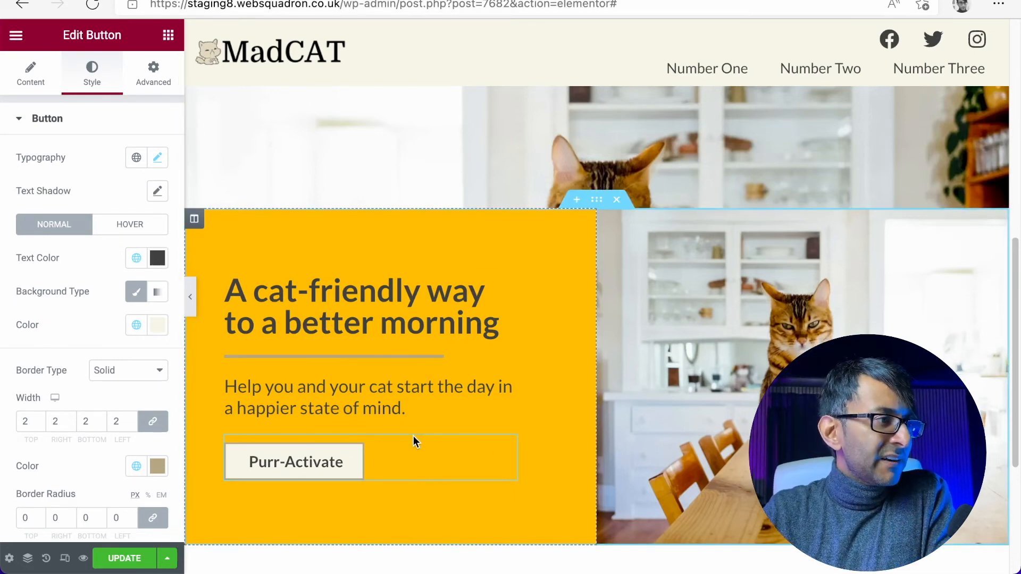
- Try a border radius of 250 px on all corners of the button and clear it again
{"action": "scroll", "coordinate": [413, 440], "scroll_direction": "down", "scroll_amount": 2}
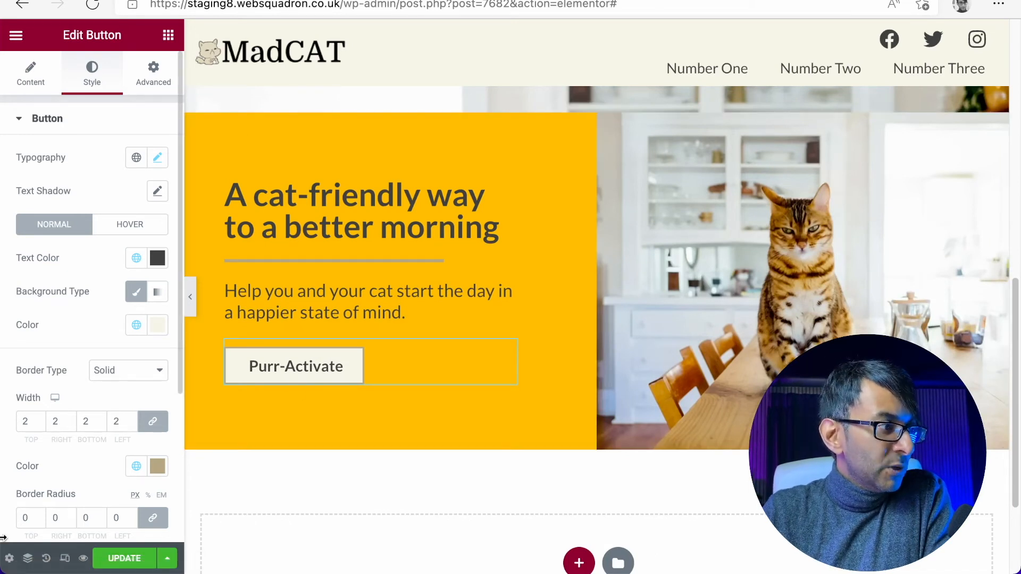
{"action": "double_click", "coordinate": [30, 519]}
{"action": "type", "text": "250"}
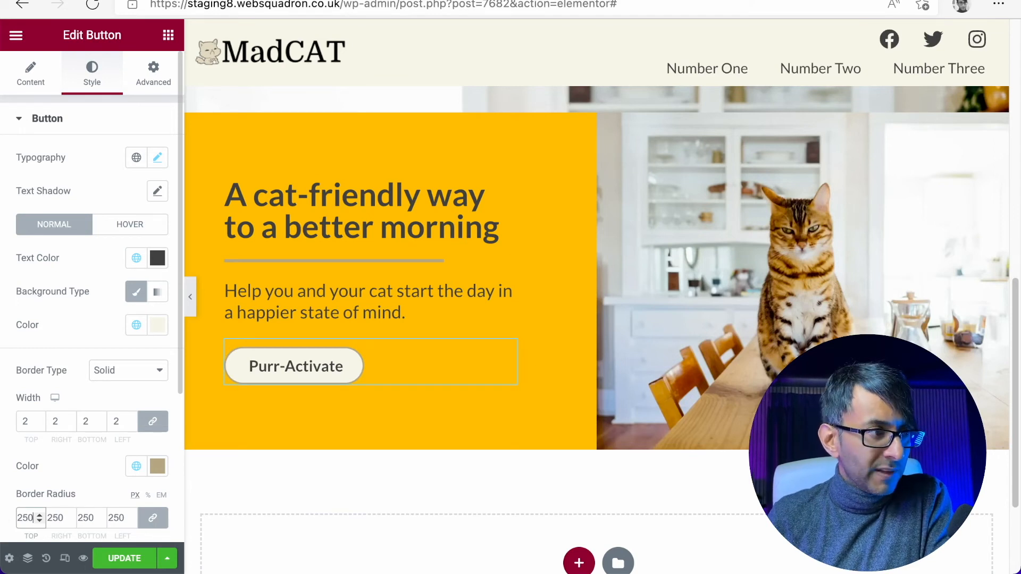
{"action": "key", "text": "BackSpace"}
{"action": "key", "text": "BackSpace"}
{"action": "key", "text": "BackSpace"}
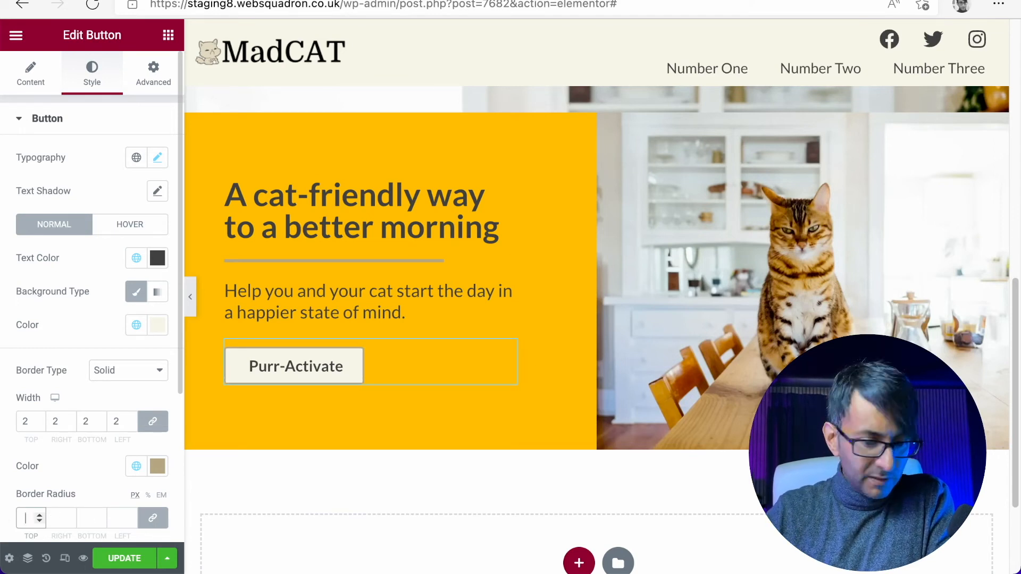
- Set the button's border radius to 5 px on all corners and preview the page at full width
{"action": "type", "text": "15"}
{"action": "key", "text": "BackSpace"}
{"action": "key", "text": "BackSpace"}
{"action": "type", "text": "5"}
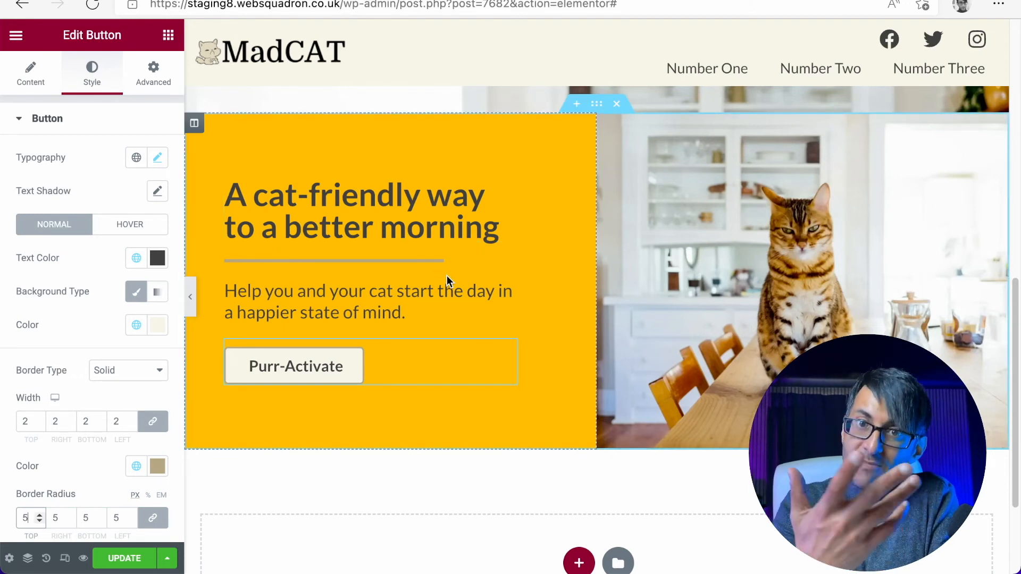
{"action": "left_click", "coordinate": [190, 296]}
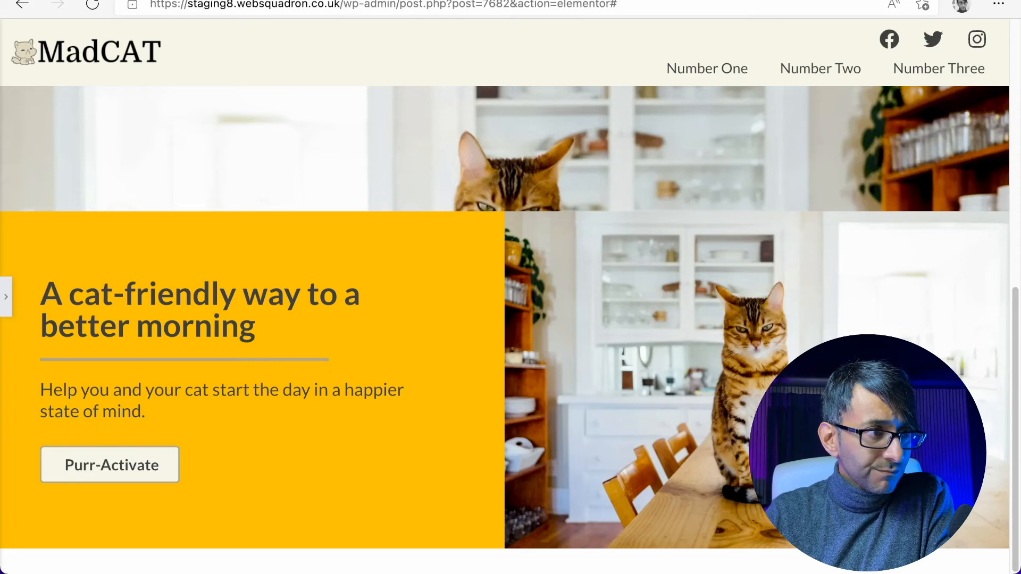
- Try the 33, 66 and 66, 33 column structures on the two-column section and restore the 50, 50 structure
{"action": "left_click", "coordinate": [6, 303]}
{"action": "left_click", "coordinate": [597, 203]}
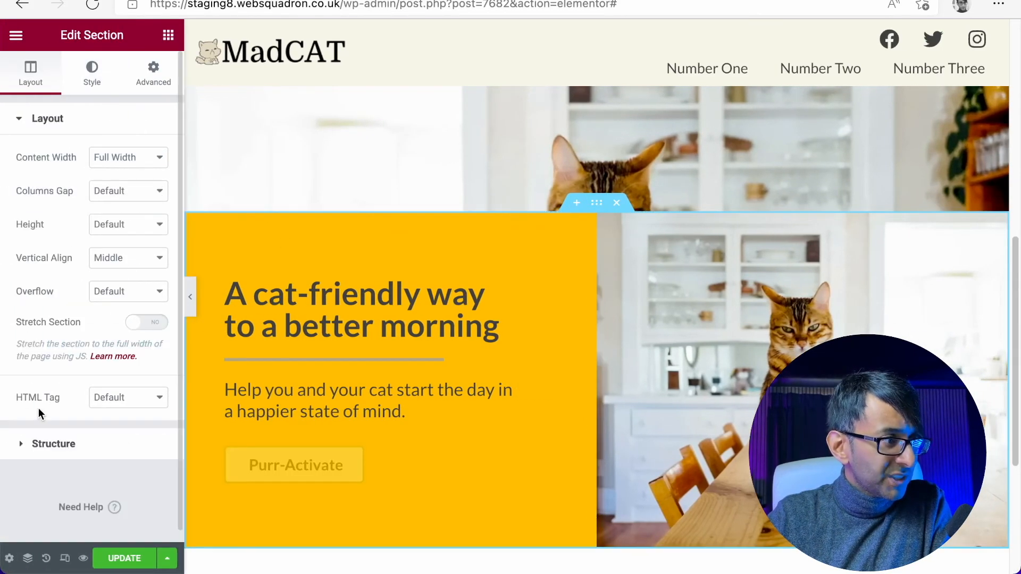
{"action": "left_click", "coordinate": [34, 441]}
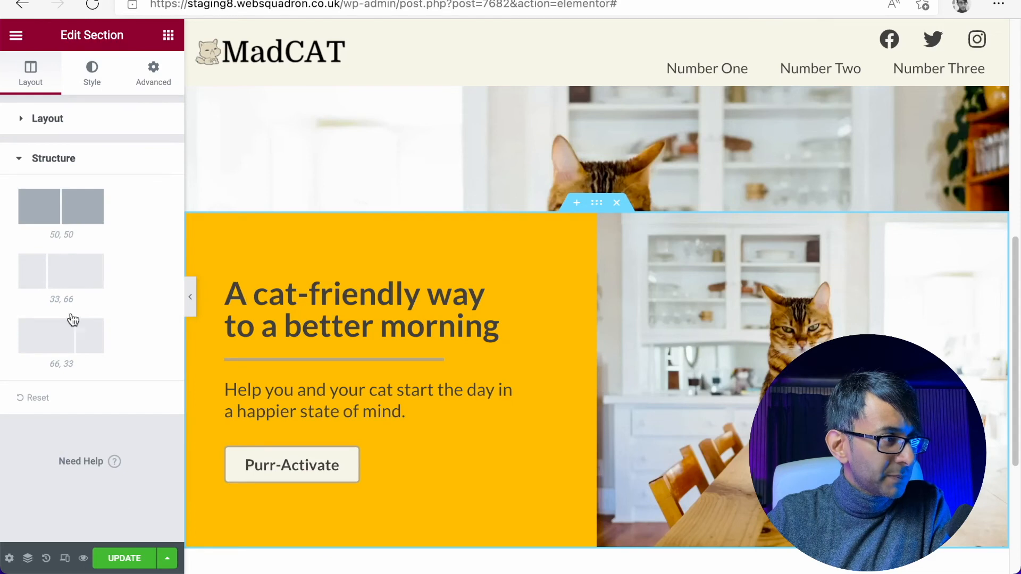
{"action": "left_click", "coordinate": [75, 274]}
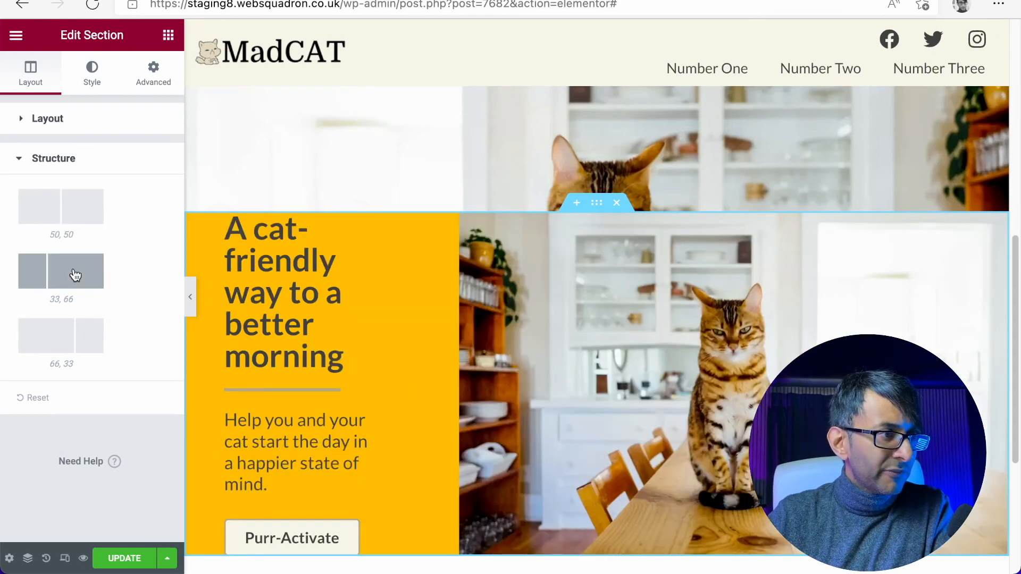
{"action": "left_click", "coordinate": [60, 346]}
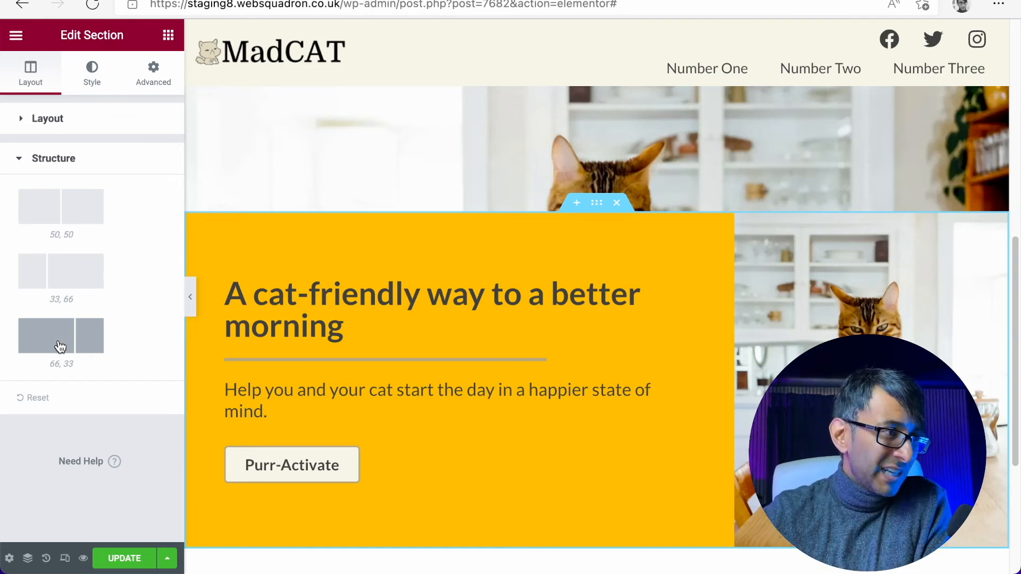
{"action": "left_click", "coordinate": [40, 206]}
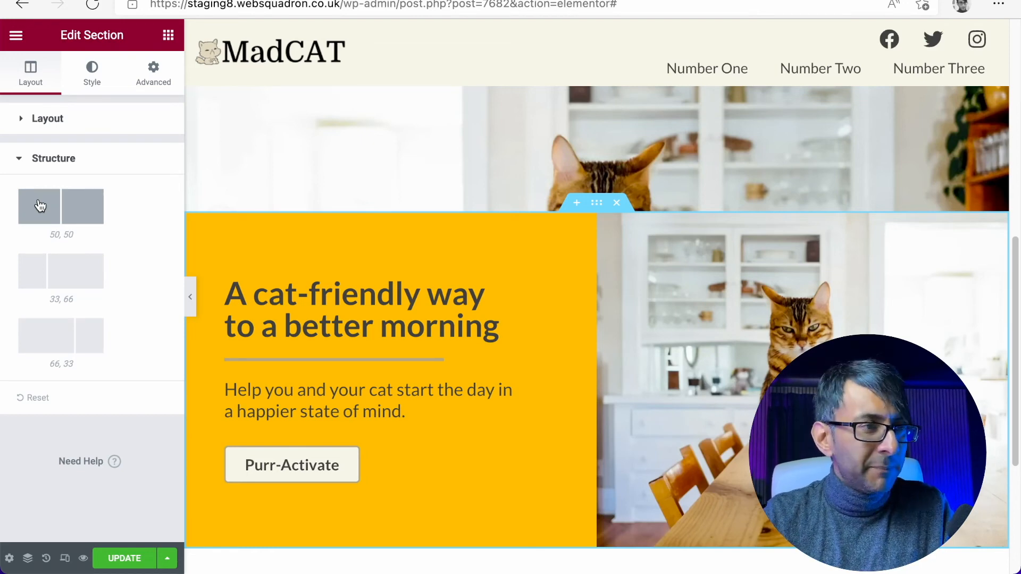
- Delete the original hero section with the full-width cat background above the two-column section
{"action": "scroll", "coordinate": [545, 326], "scroll_direction": "up", "scroll_amount": 8}
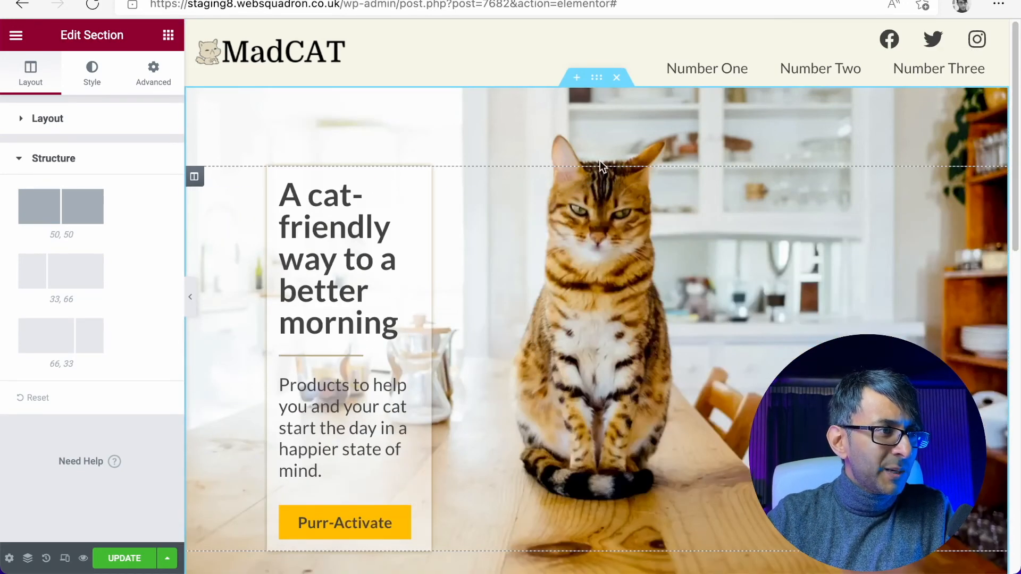
{"action": "left_click", "coordinate": [617, 78]}
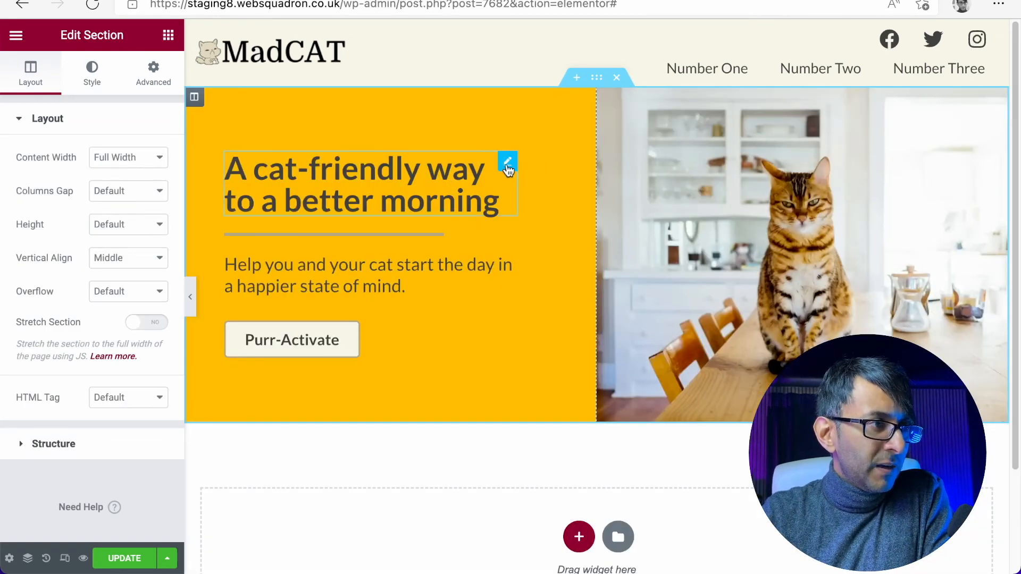
- Set the hero heading's typography to uppercase with a font size of 2.4 rem
{"action": "left_click", "coordinate": [507, 162]}
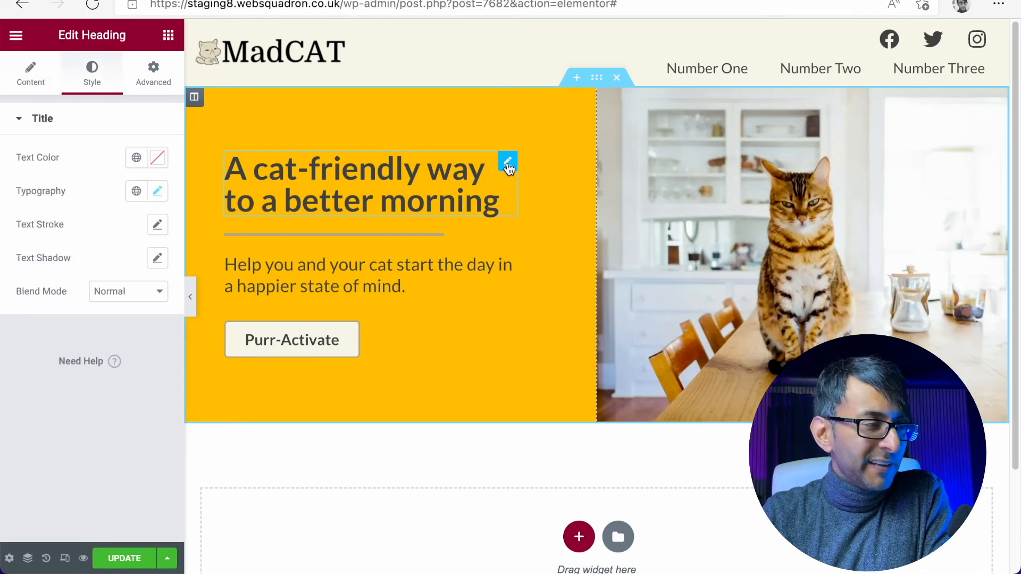
{"action": "left_click", "coordinate": [158, 192]}
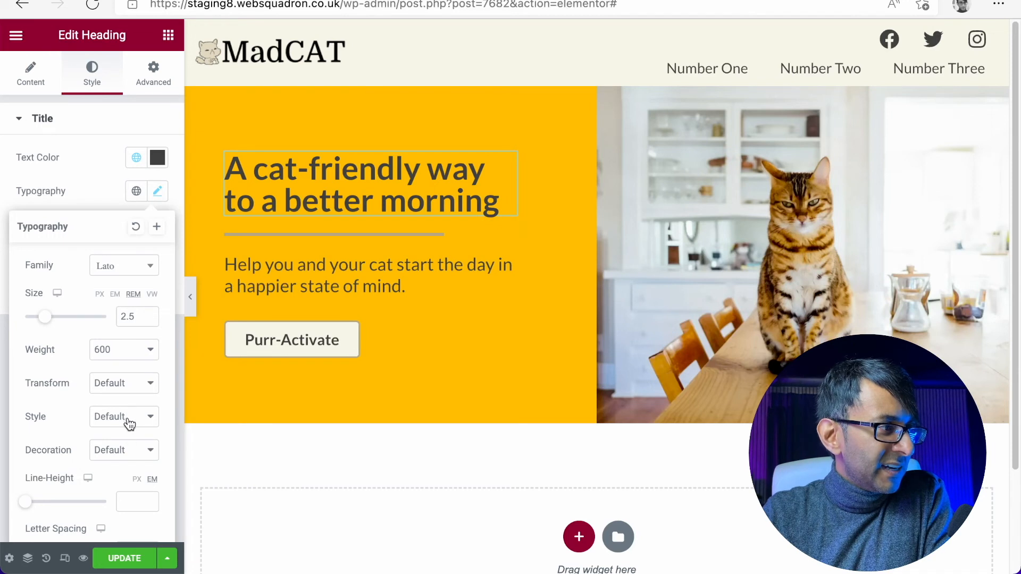
{"action": "left_click", "coordinate": [131, 394]}
{"action": "left_click", "coordinate": [131, 402]}
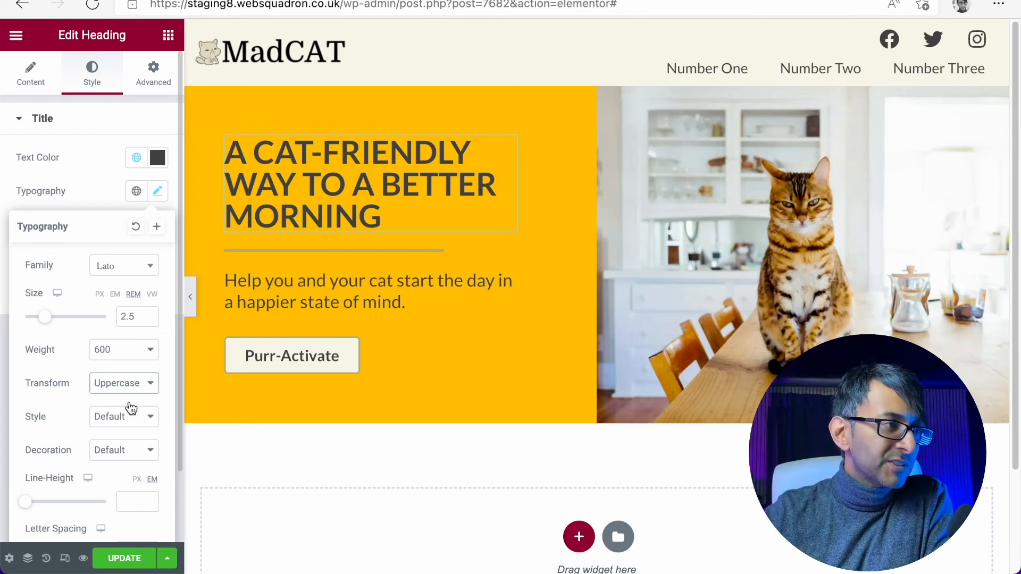
{"action": "left_click", "coordinate": [149, 320]}
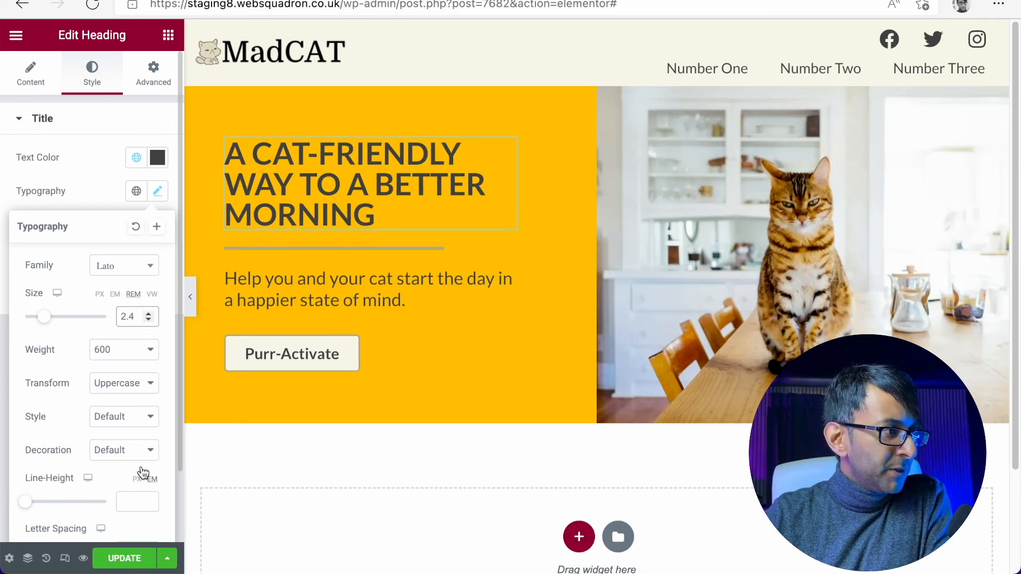
- Set the hero heading's letter spacing to 1.9 and its line height to 1.1 em
{"action": "scroll", "coordinate": [133, 490], "scroll_direction": "down", "scroll_amount": 1}
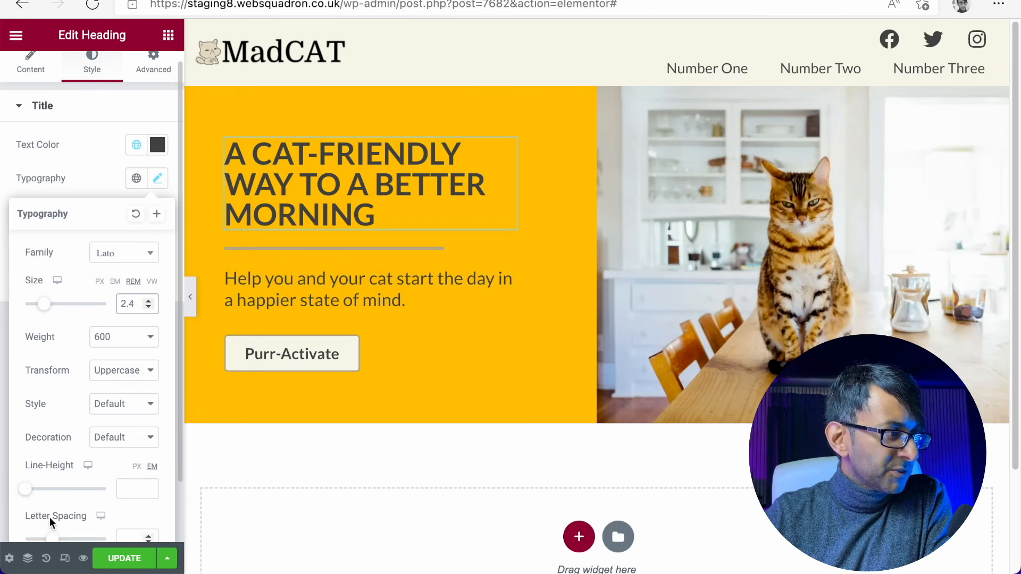
{"action": "left_click_drag", "start_coordinate": [53, 540], "coordinate": [65, 540]}
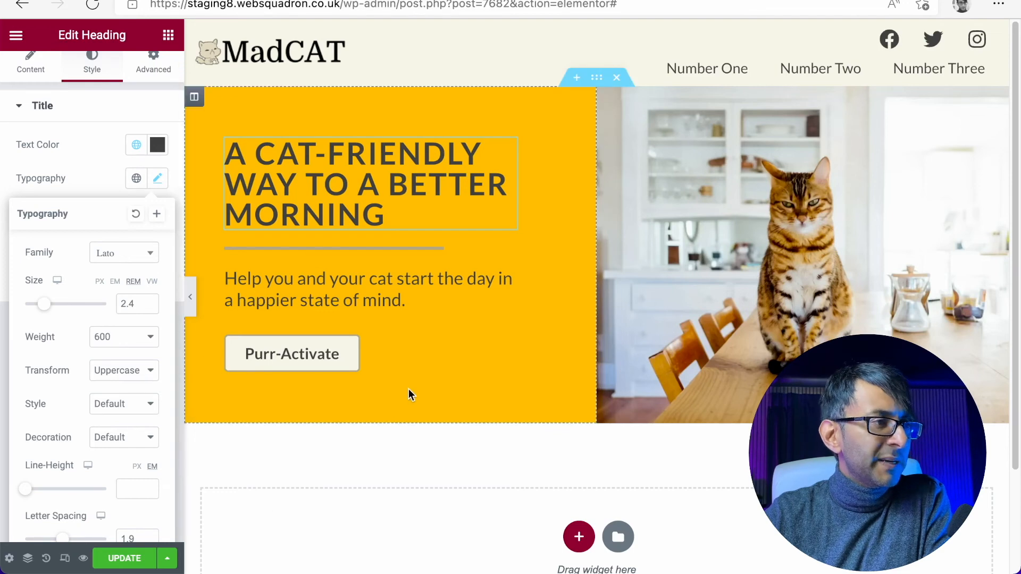
{"action": "scroll", "coordinate": [136, 434], "scroll_direction": "down", "scroll_amount": 3}
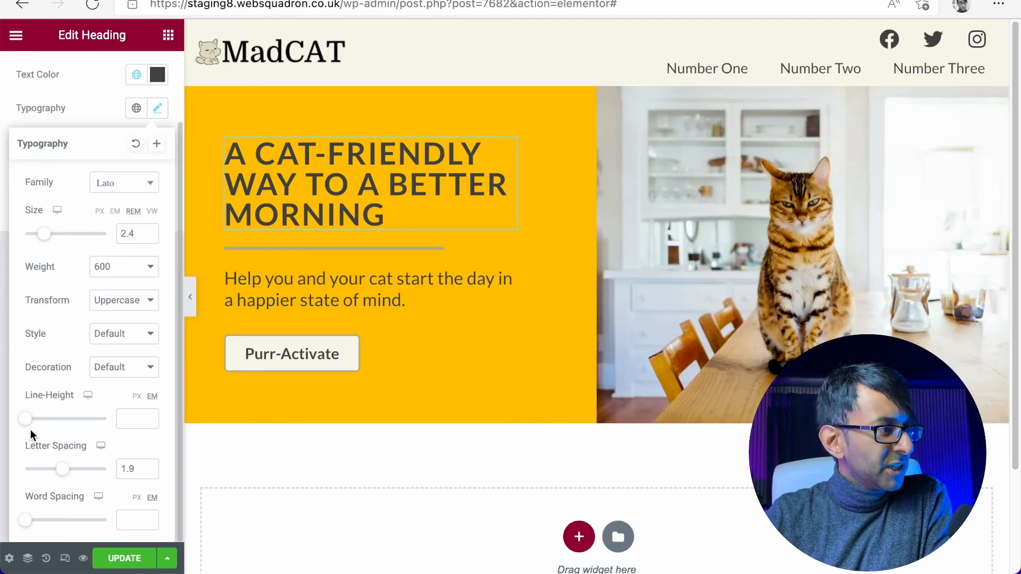
{"action": "mouse_move", "coordinate": [27, 421]}
{"action": "left_mouse_down"}
{"action": "mouse_move", "coordinate": [46, 419]}
{"action": "mouse_move", "coordinate": [34, 421]}
{"action": "left_mouse_up"}
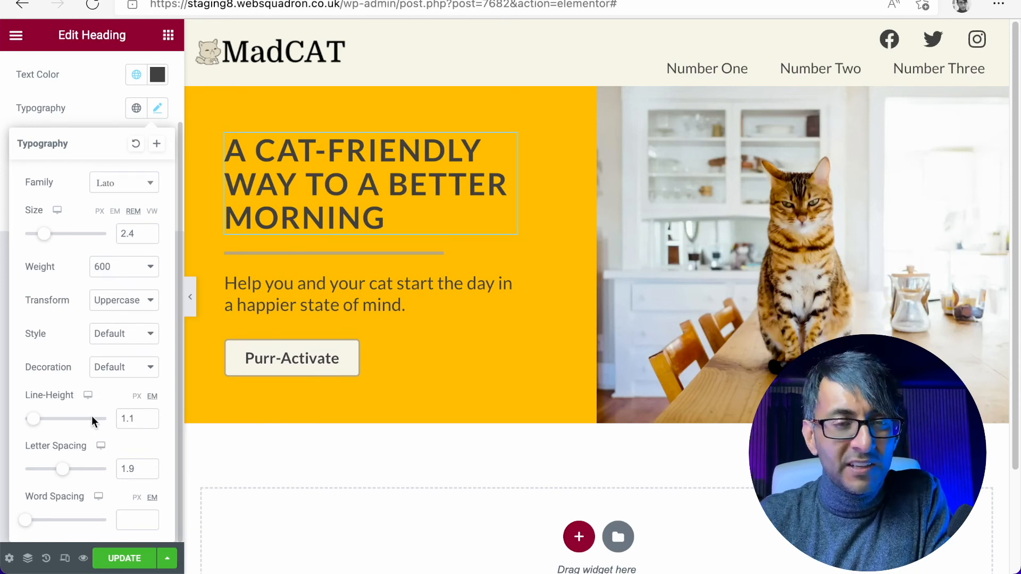
- Change the hero heading's font family to Raleway and preview the page at full width
{"action": "left_click", "coordinate": [142, 193]}
{"action": "left_click", "coordinate": [132, 297]}
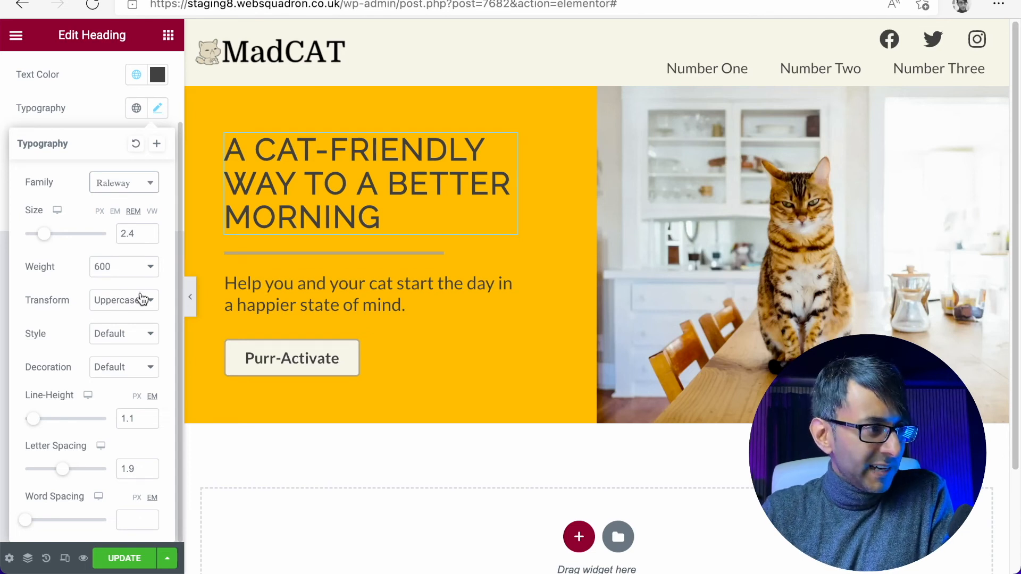
{"action": "left_click", "coordinate": [190, 298]}
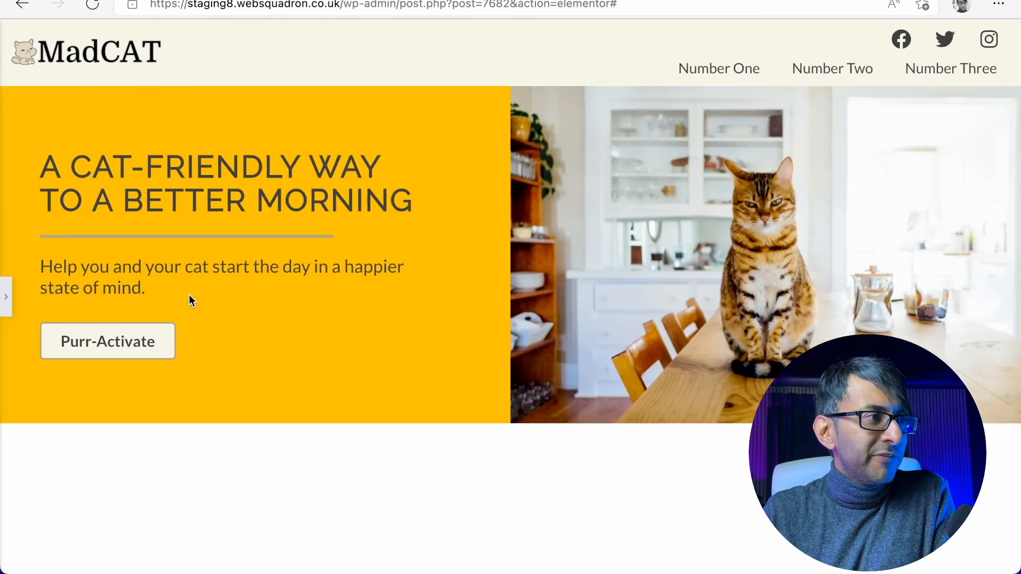